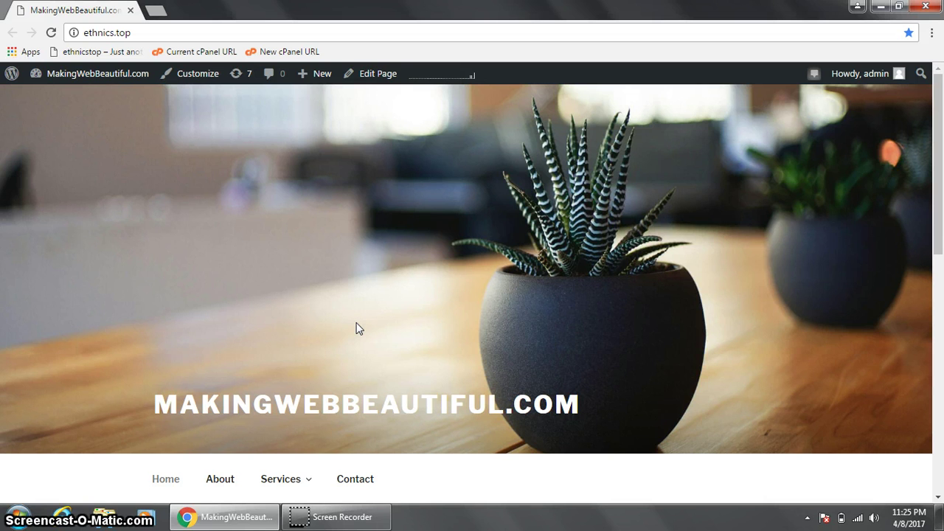
Step: Open the cPanel login page for ethnics.top on port 2082 from the bookmark
left_click(355, 324)
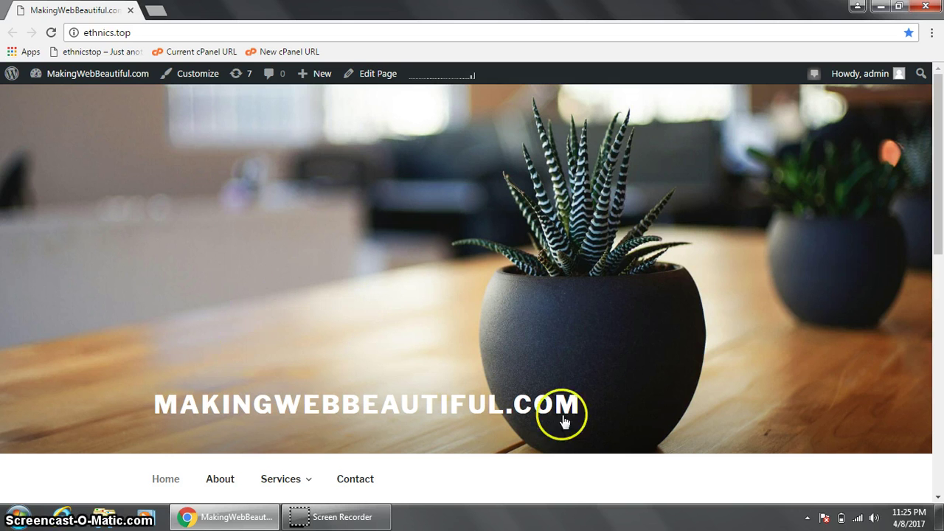
left_click_drag(214, 398, 42, 386)
left_click(40, 379)
scroll(101, 344, "down", 10)
scroll(99, 350, "up", 10)
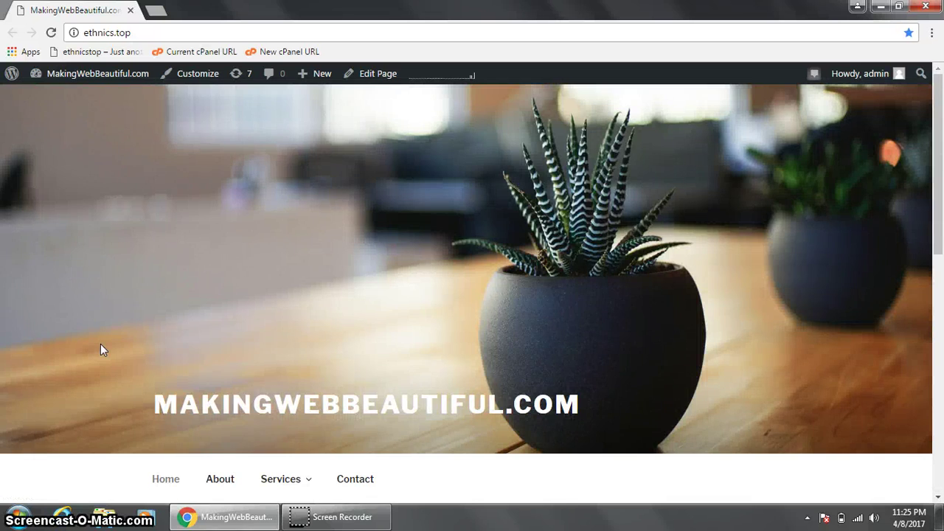
left_click(106, 340)
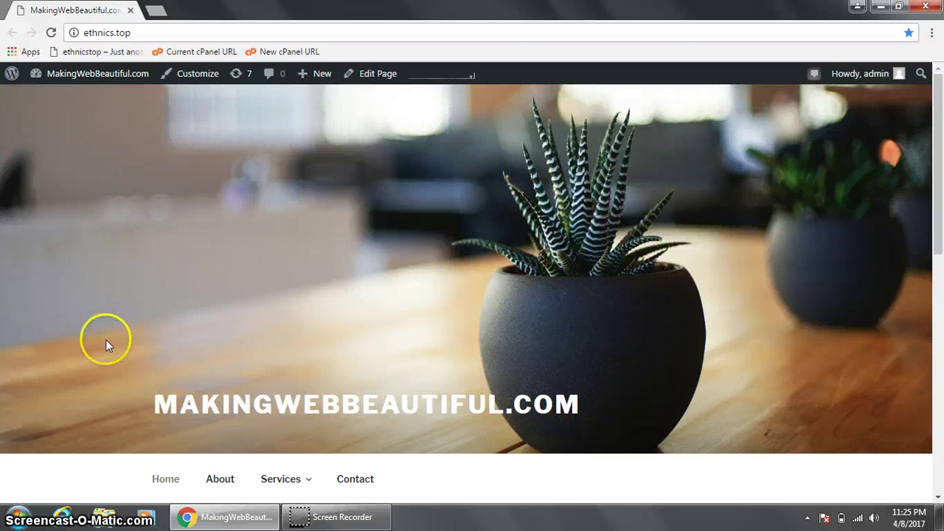
left_click(151, 32)
left_click(153, 32)
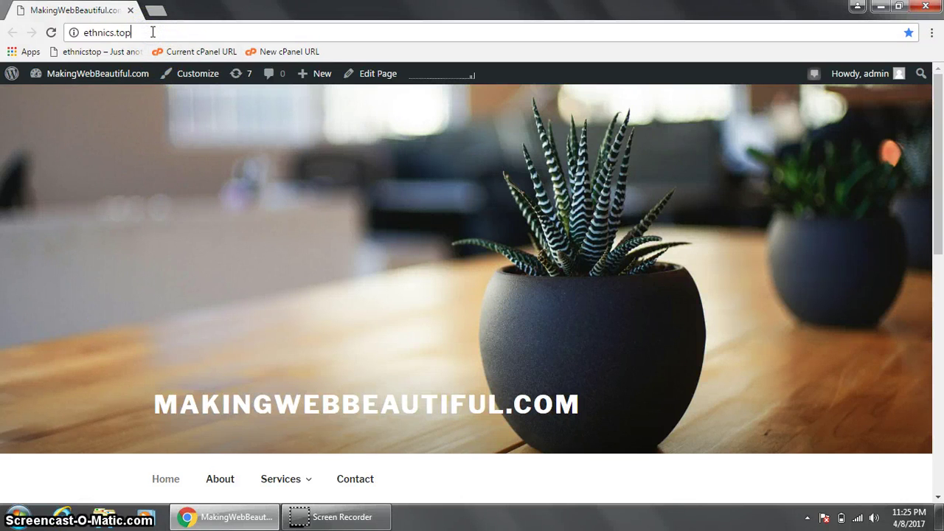
left_click(176, 53)
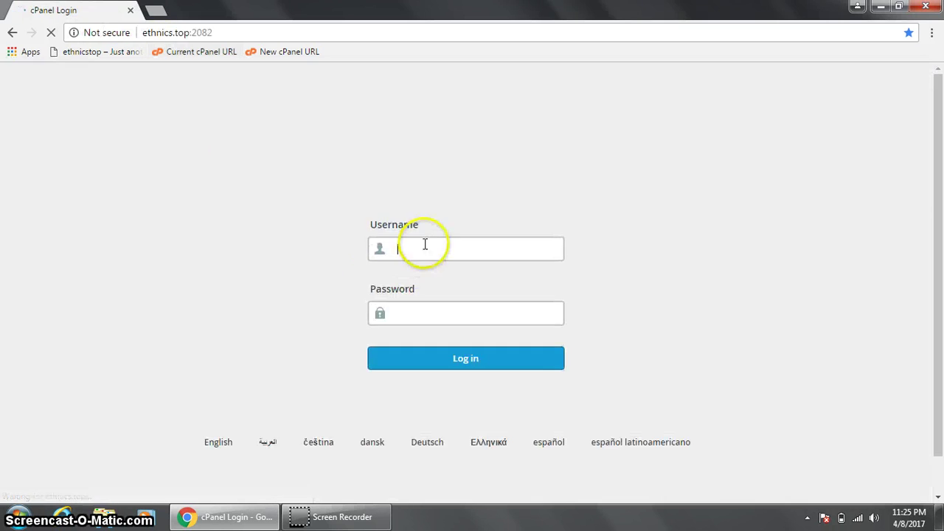
Step: Enter the cPanel username and password, correct the mistyped username, and log in
left_click(425, 244)
type("etnic")
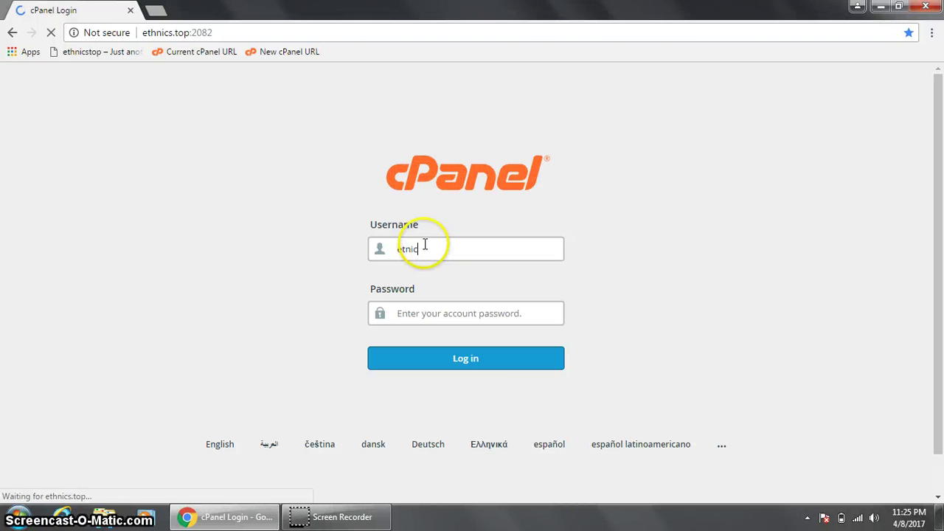
type("s")
key("BackSpace")
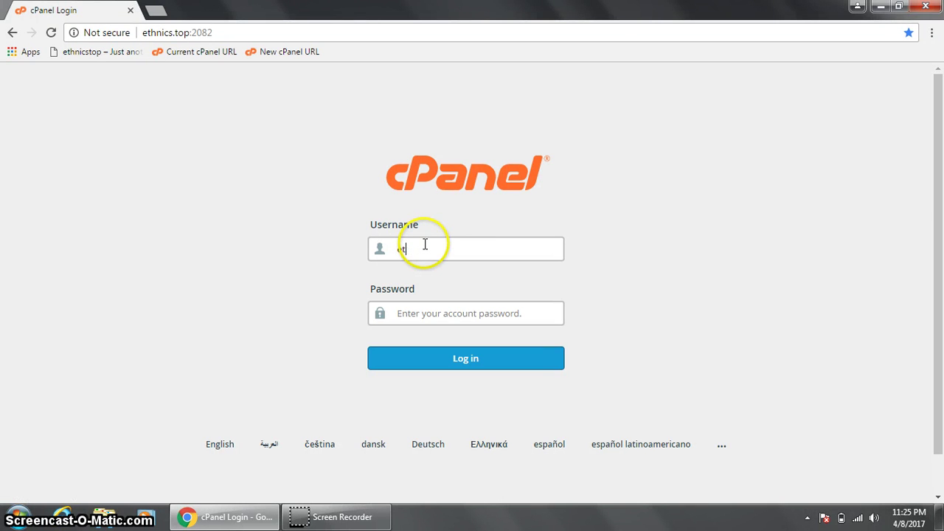
type("stop")
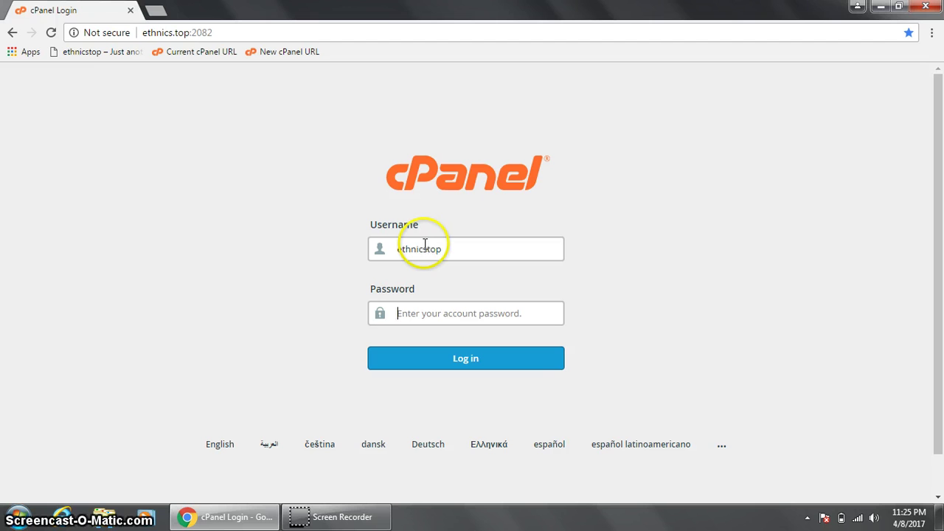
type("••")
key("Return")
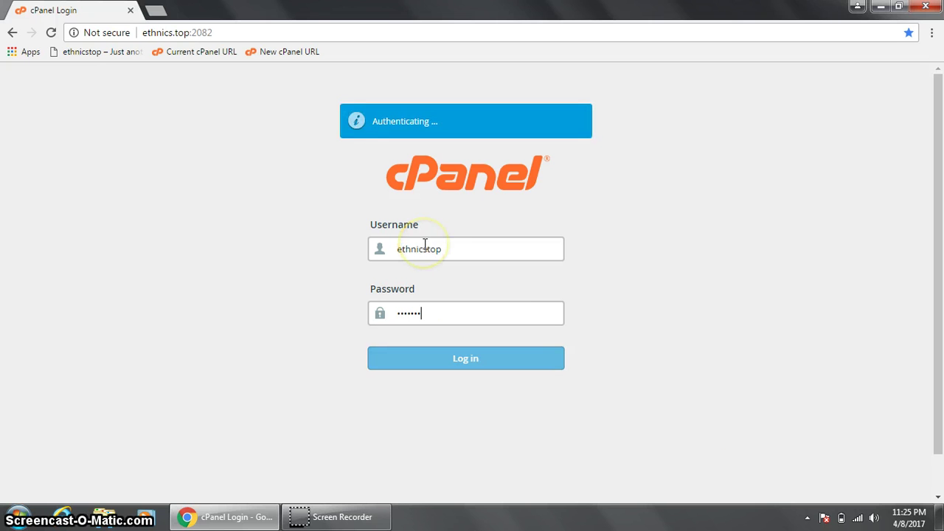
left_click_drag(430, 248, 648, 245)
key("BackSpace")
key("BackSpace")
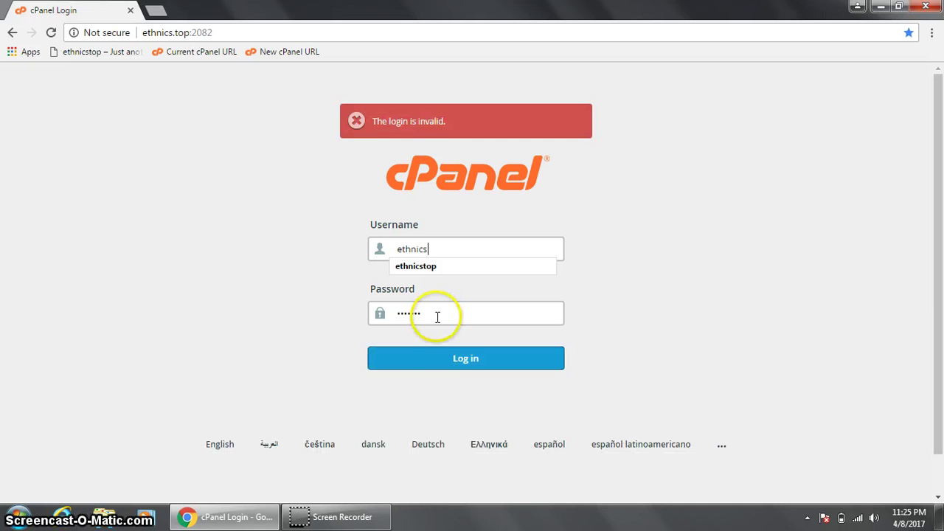
left_click(433, 354)
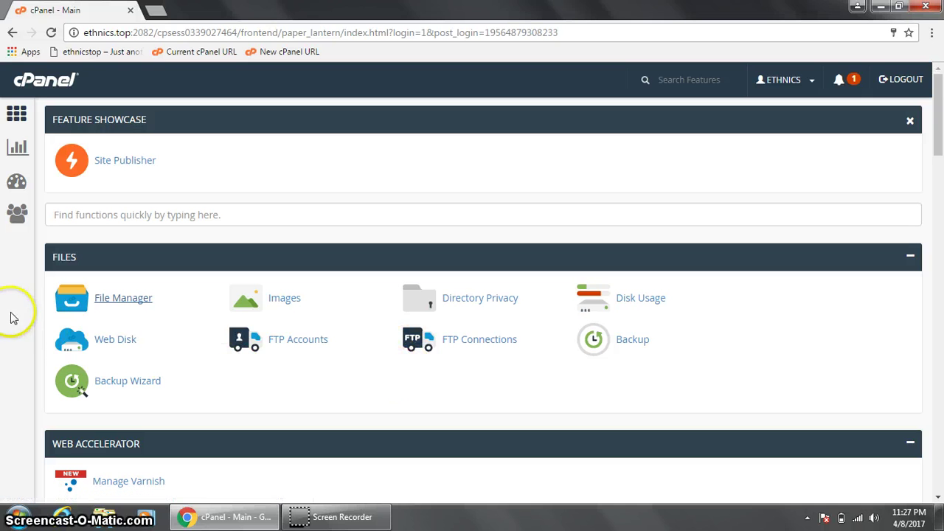
scroll(101, 359, "down", 1)
scroll(101, 359, "down", 3)
left_click(316, 315)
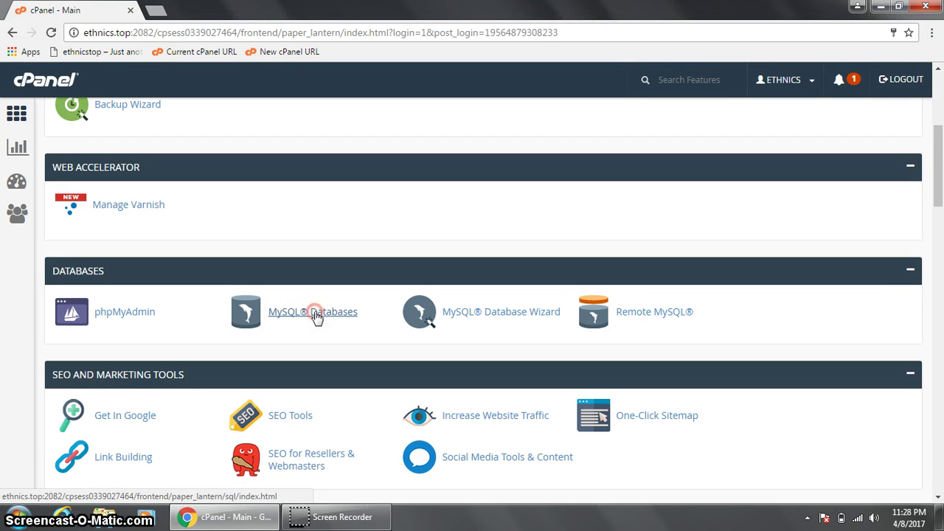
middle_click(316, 316)
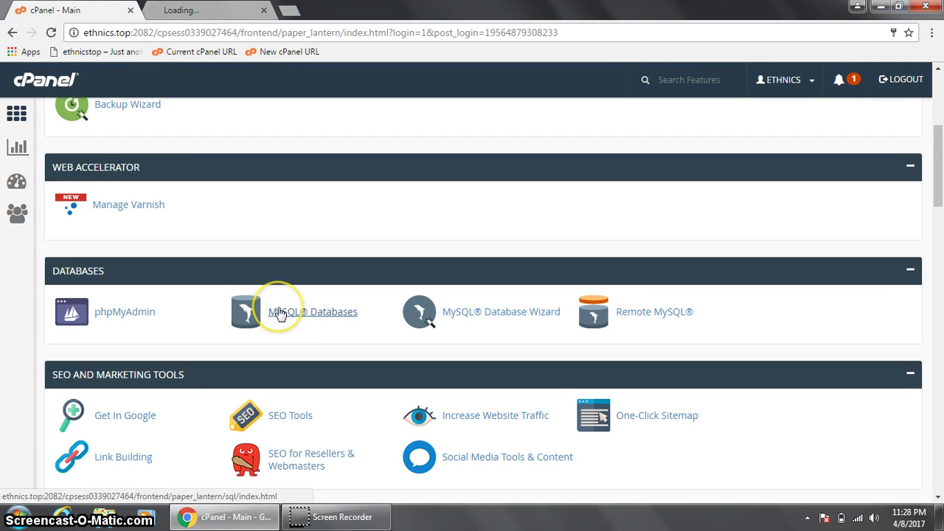
scroll(280, 312, "up", 3)
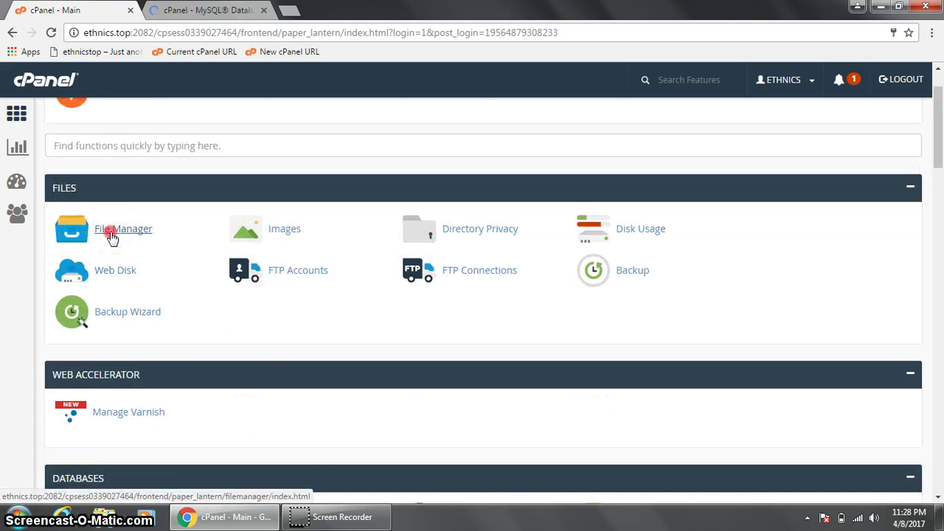
middle_click(131, 233)
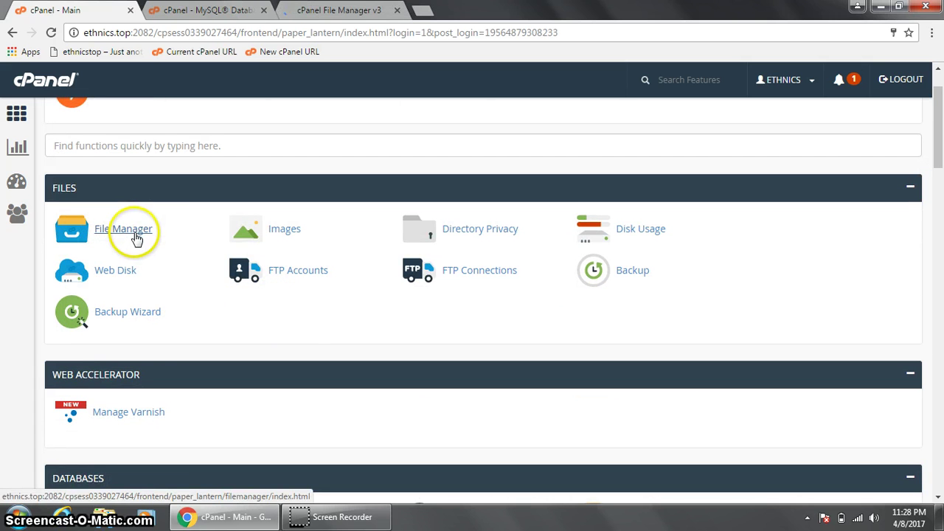
key("ctrl+Tab")
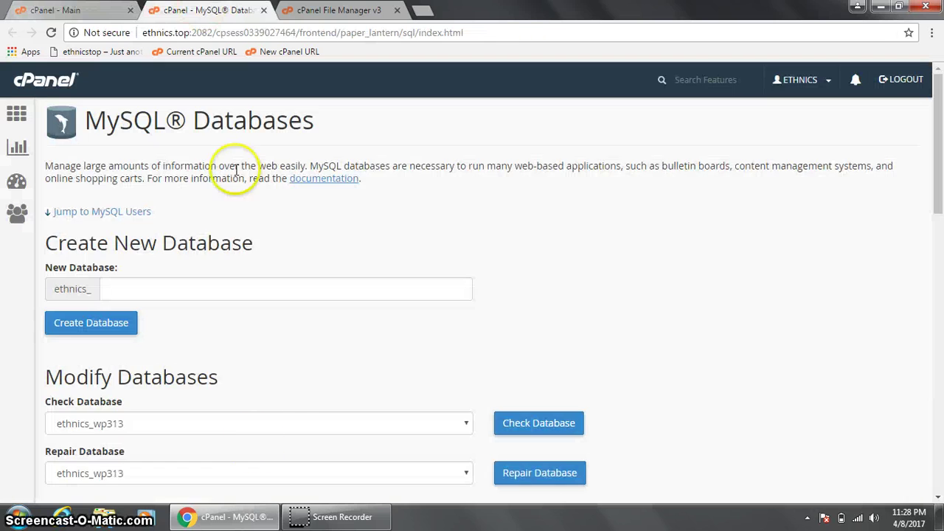
scroll(327, 348, "down", 5)
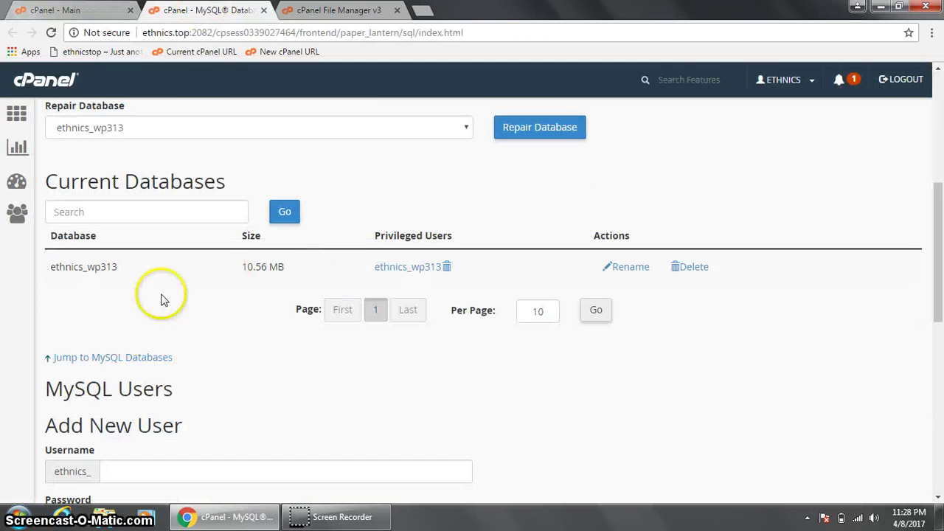
left_click(339, 10)
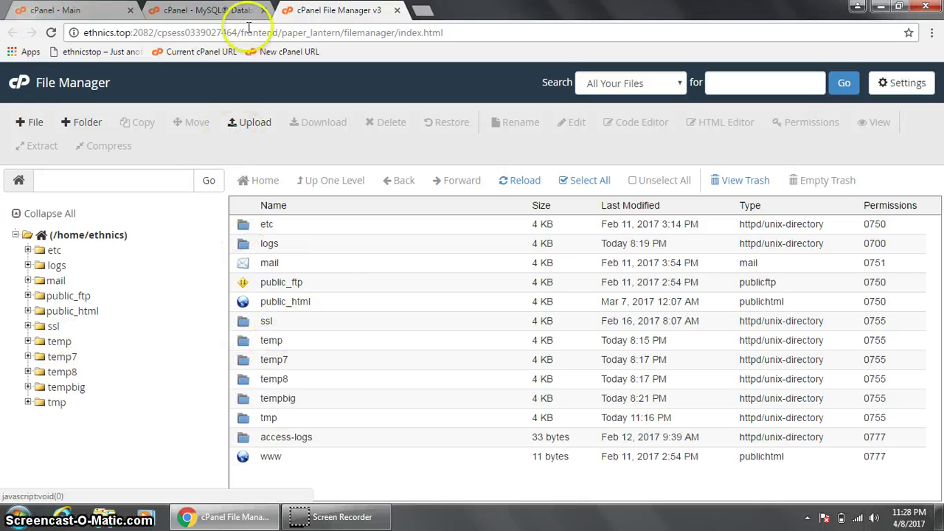
left_click(59, 10)
scroll(306, 221, "down", 4)
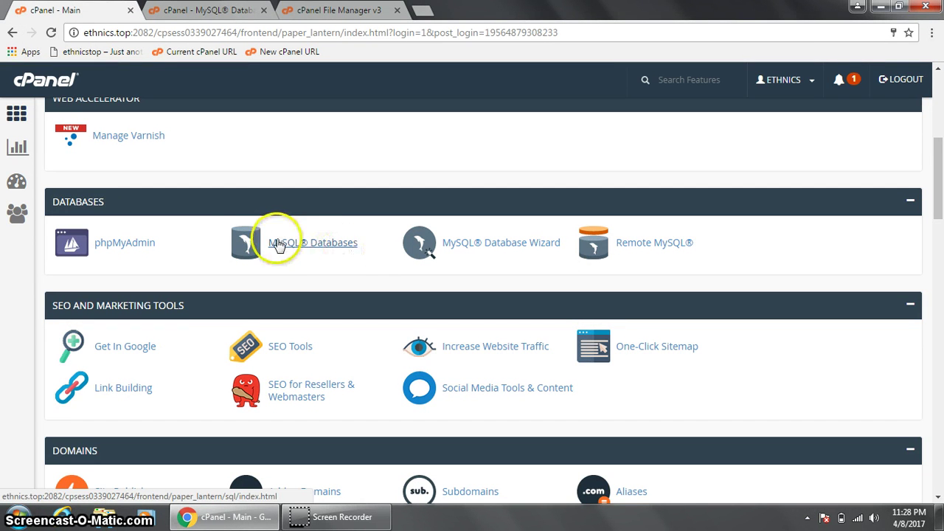
scroll(236, 210, "up", 2)
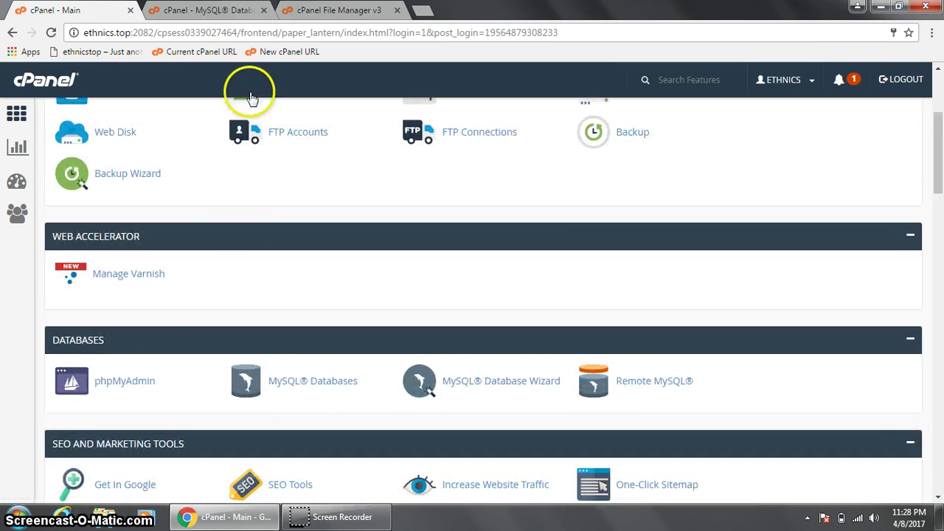
left_click(263, 10)
Step: Close the file manager and open the Backup Wizard from the cPanel home page
left_click(265, 12)
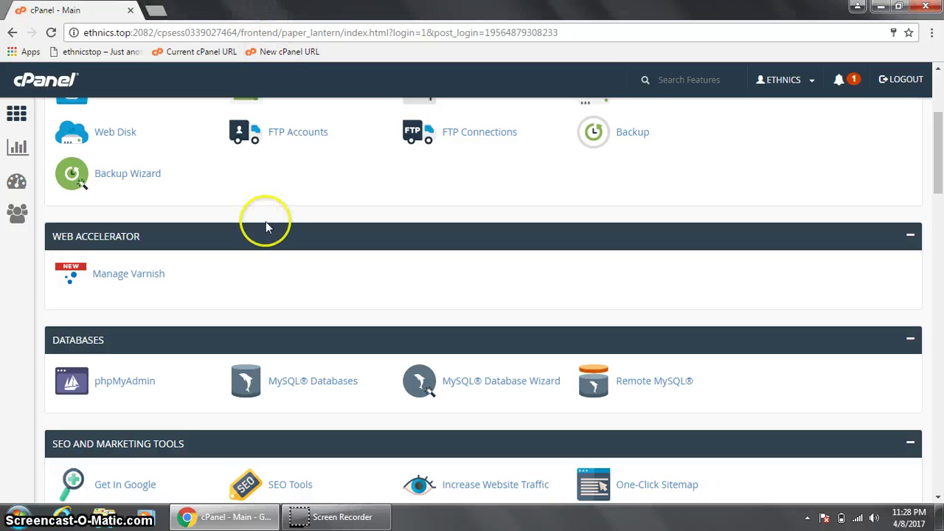
scroll(266, 221, "up", 3)
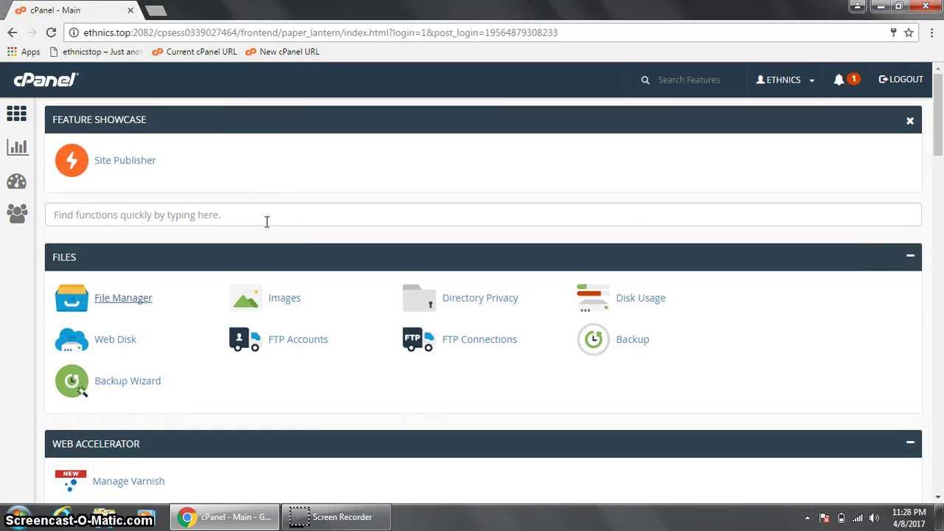
key("ctrl+f")
type("backup")
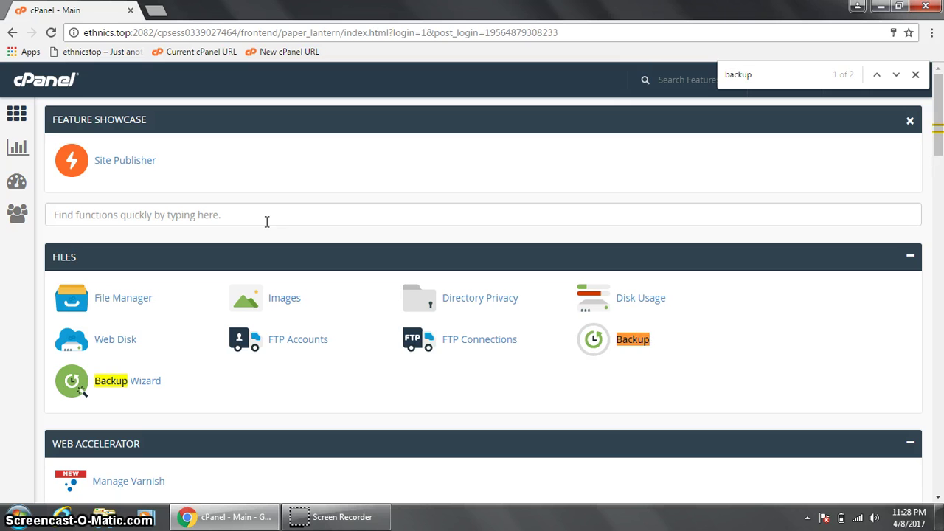
left_click(128, 385)
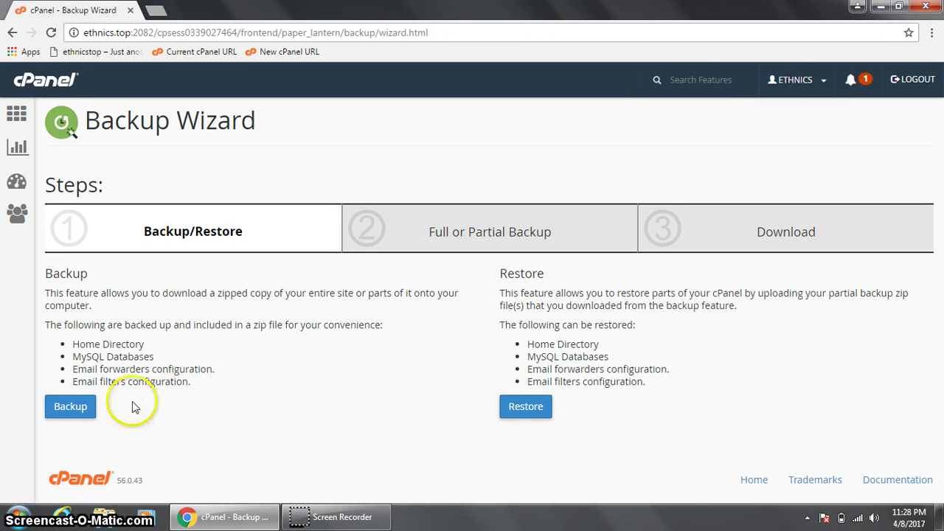
Step: Download the ethnics_wp313 MySQL database backup as a partial backup and dismiss the download warning
left_click(68, 406)
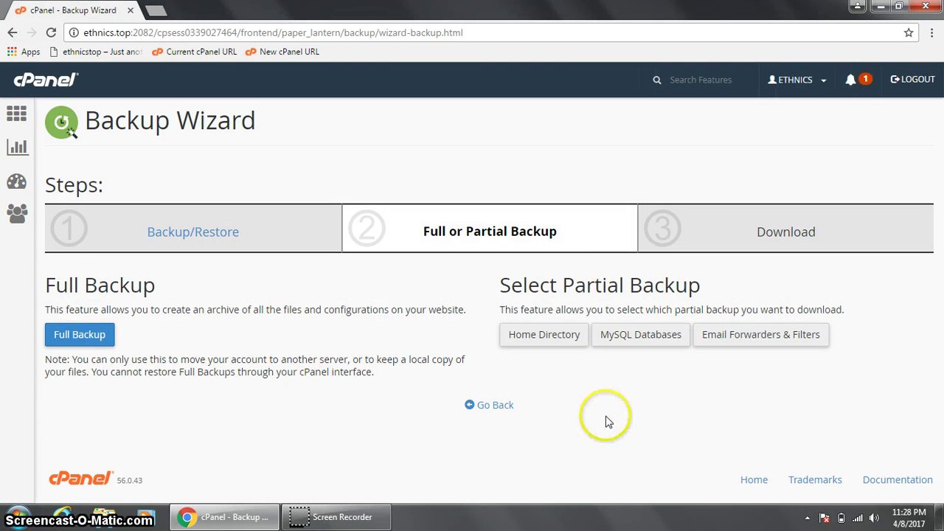
left_click(632, 343)
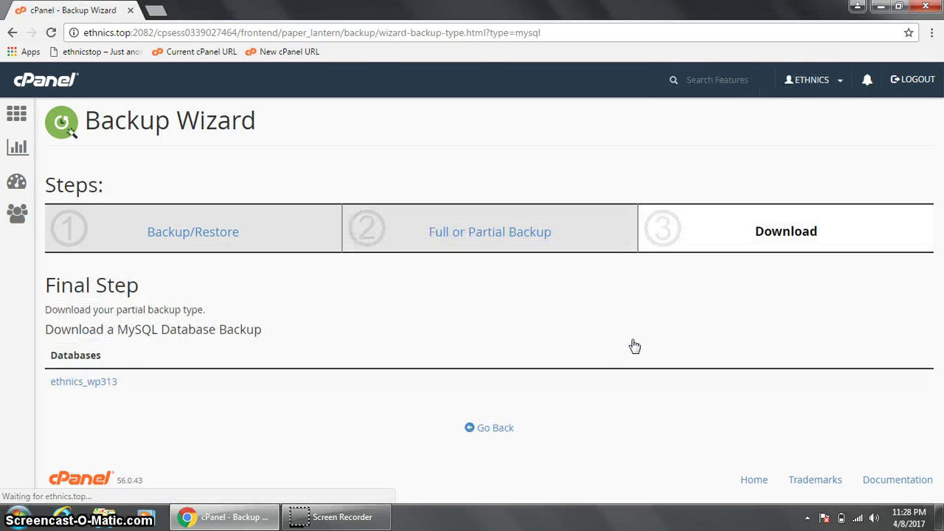
left_click(101, 382)
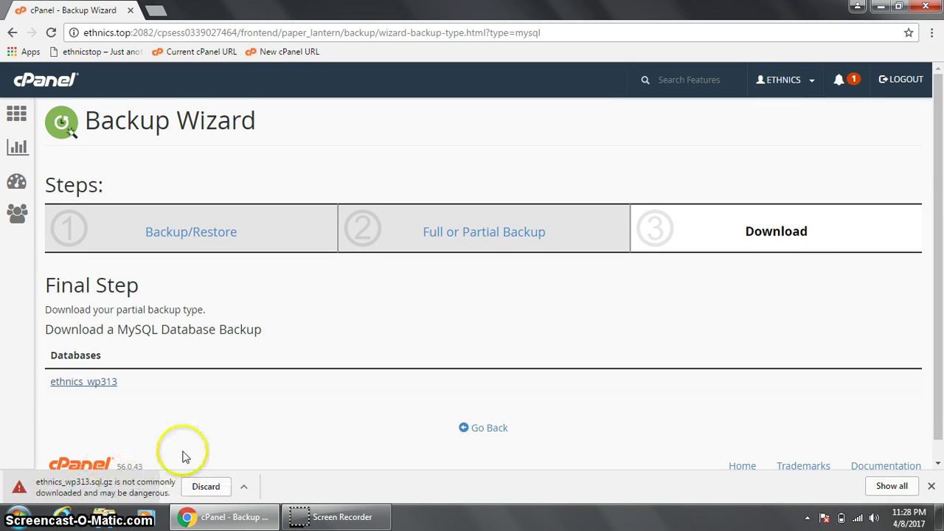
left_click(931, 486)
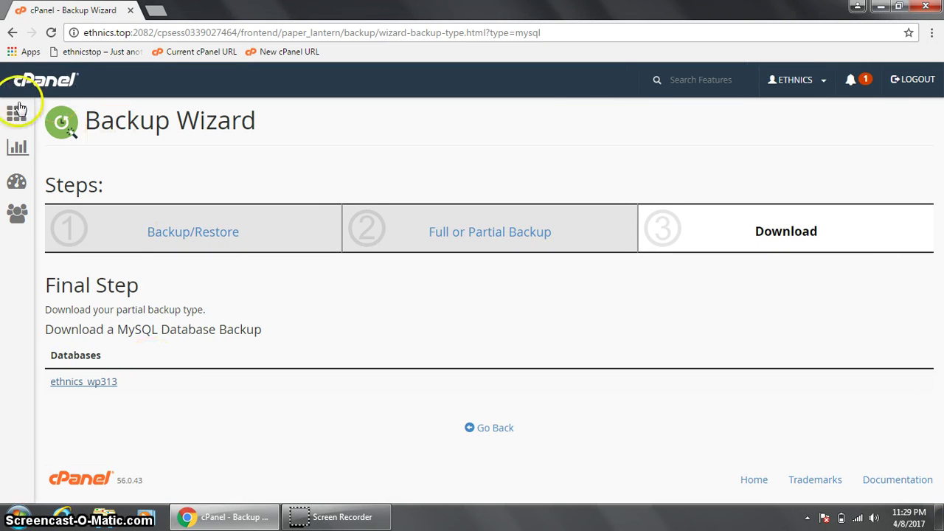
Step: Start a full backup in the Backup Wizard with Remote FTP Server as destination
left_click(26, 83)
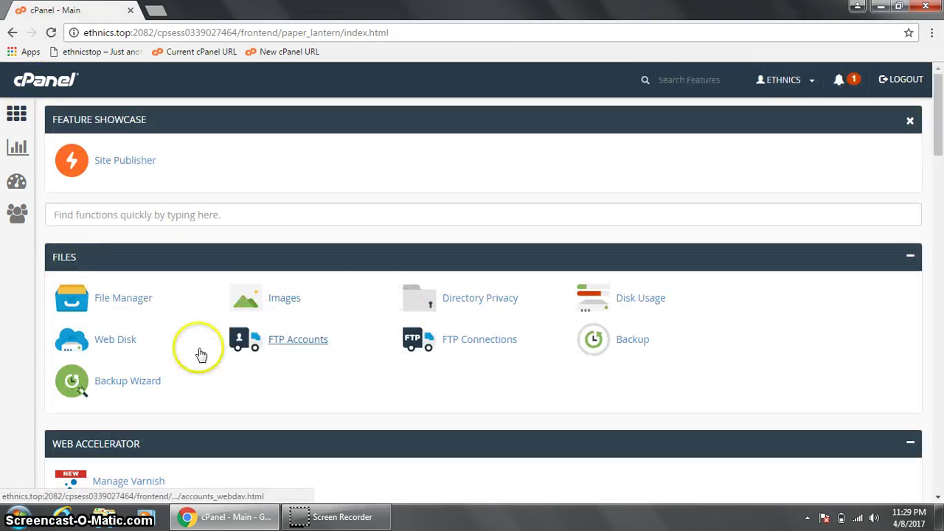
left_click(124, 388)
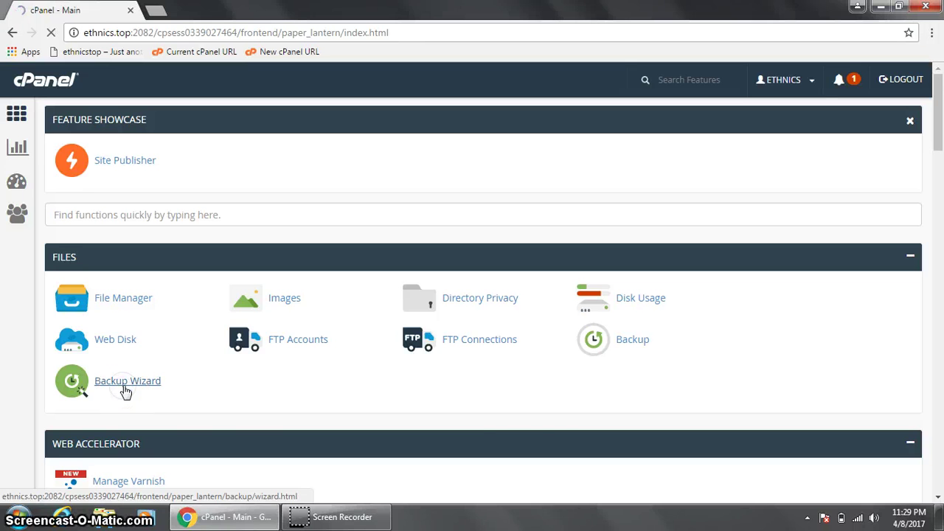
left_click(74, 410)
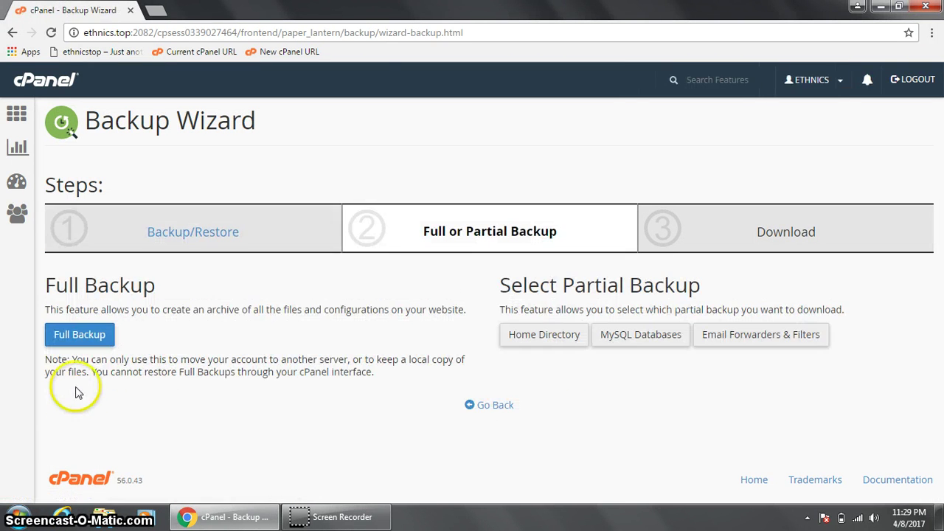
left_click(74, 339)
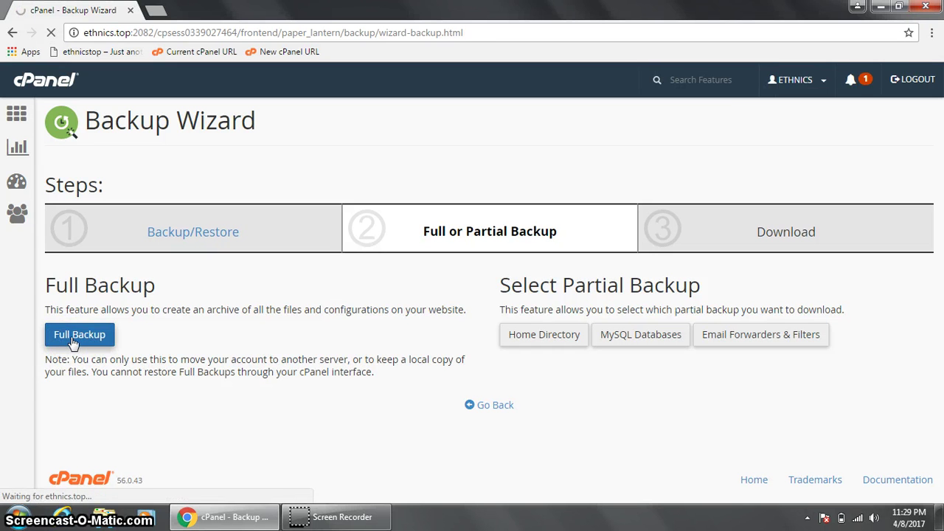
left_click(59, 345)
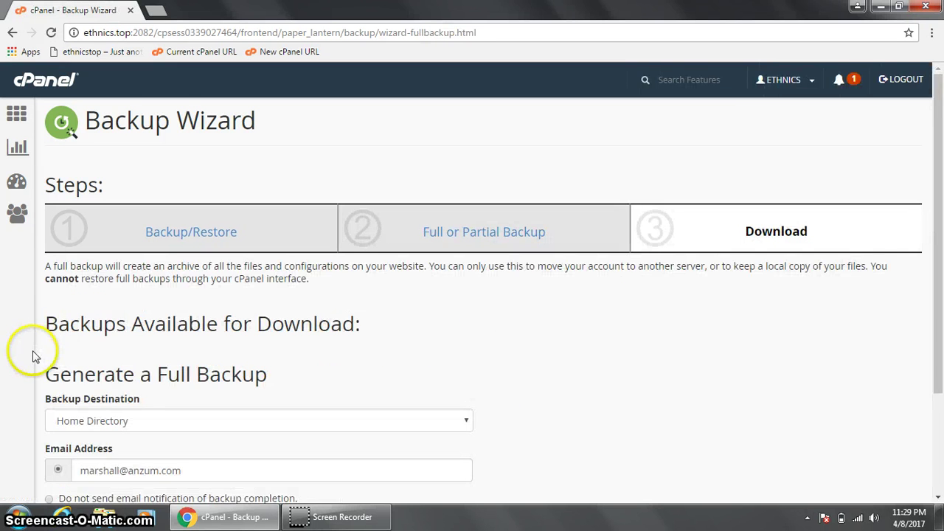
scroll(32, 353, "down", 3)
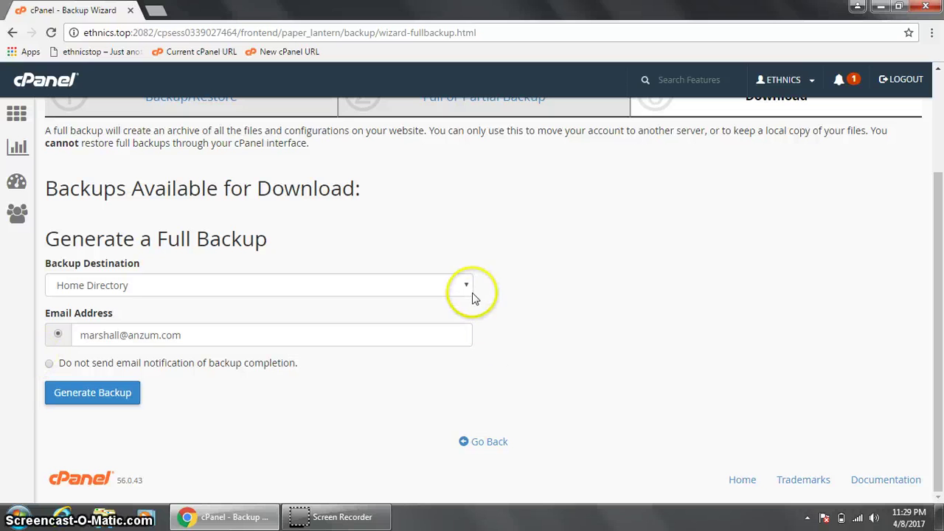
left_click(468, 290)
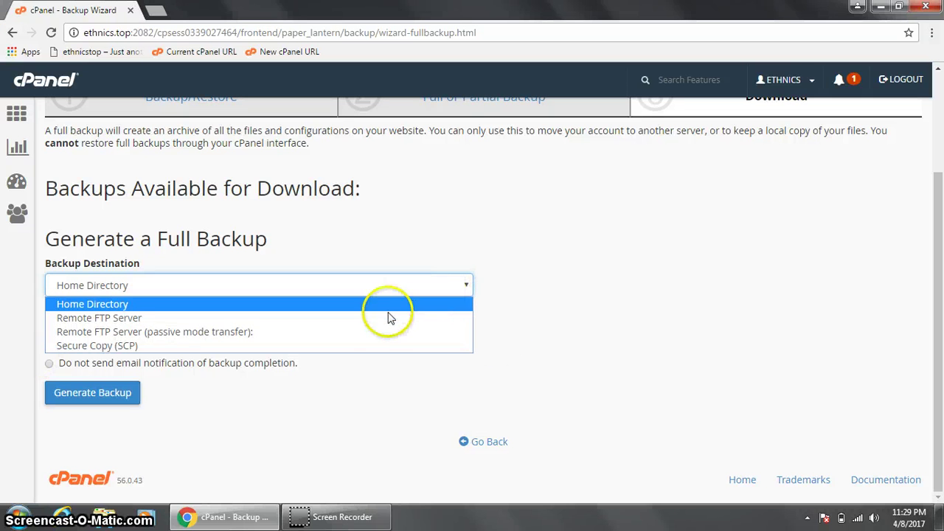
left_click(379, 323)
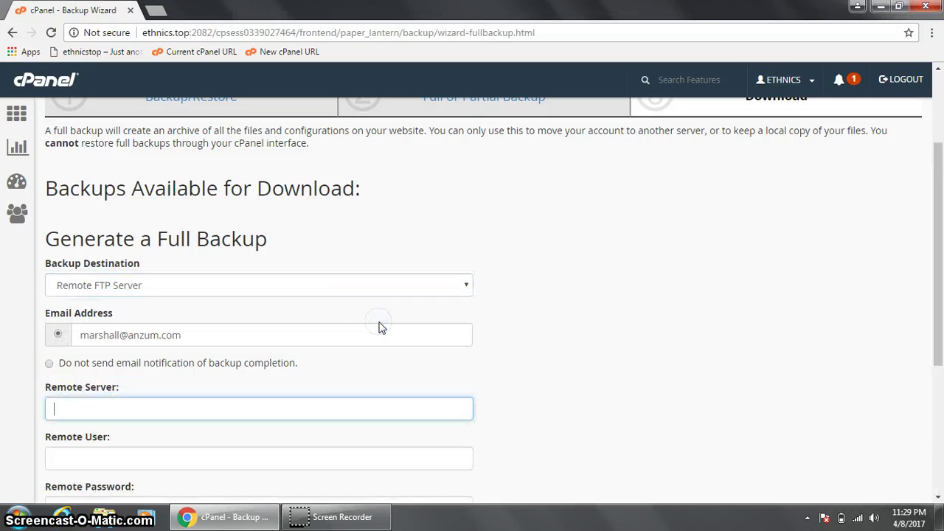
Step: Clear the notification e-mail and choose not to send a completion notification
scroll(375, 327, "down", 2)
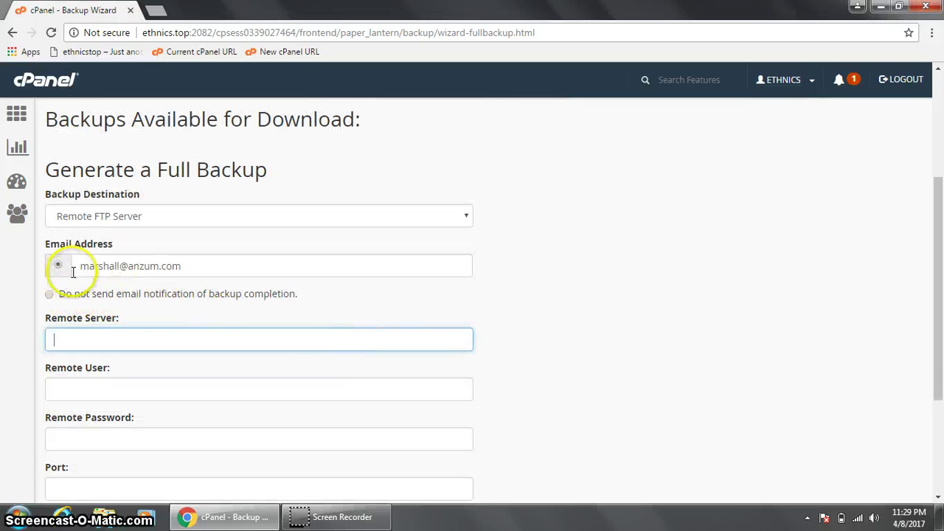
left_click_drag(99, 267, 216, 272)
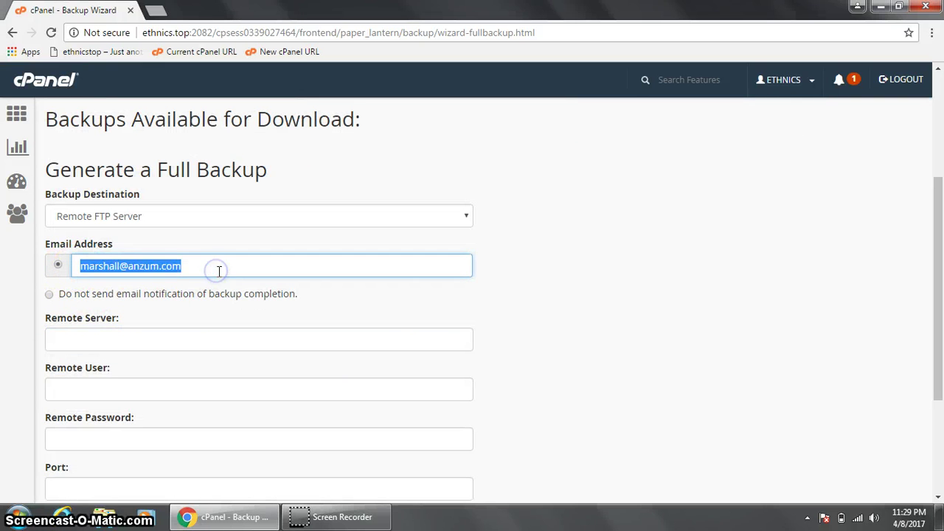
key("BackSpace")
left_click(49, 294)
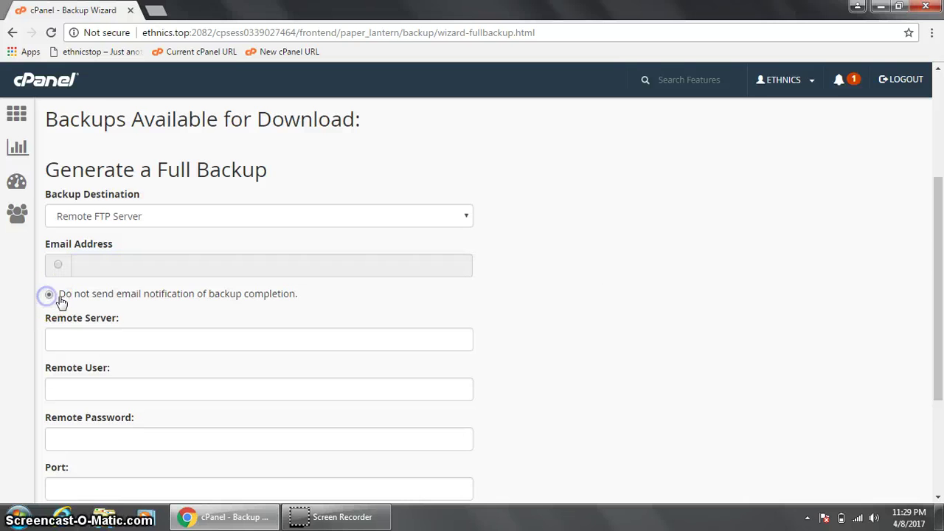
scroll(568, 345, "down", 2)
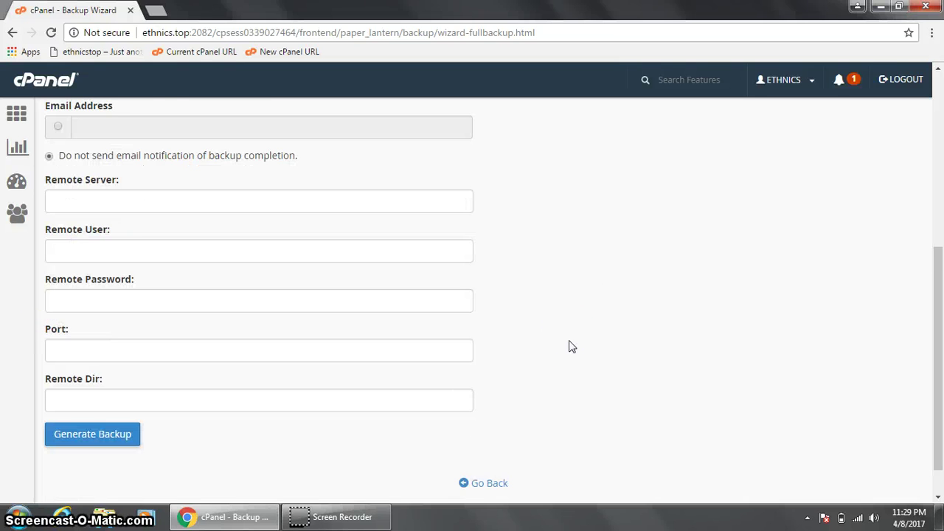
scroll(569, 346, "up", 1)
left_click(315, 273)
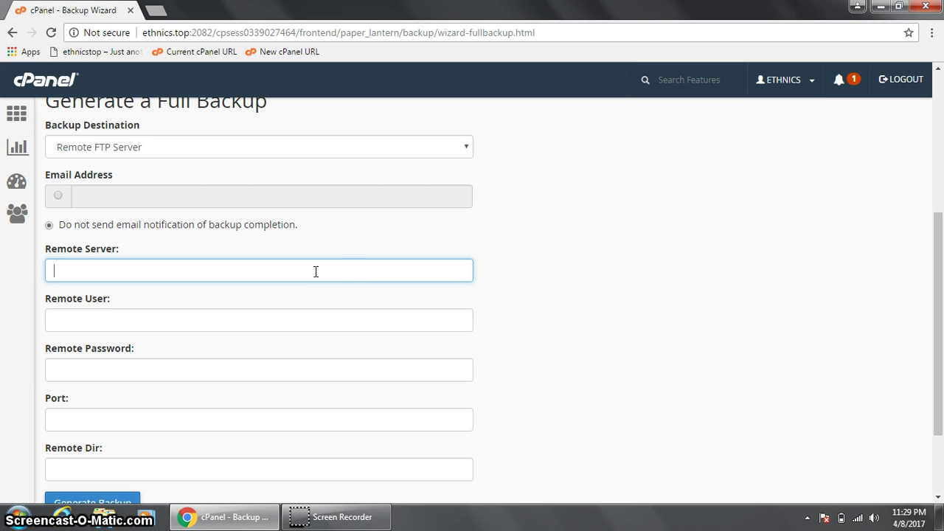
left_click(332, 277)
Step: Copy the IP 204.11.58.87 from the new server's cPanel login URL in a new tab
left_click(157, 13)
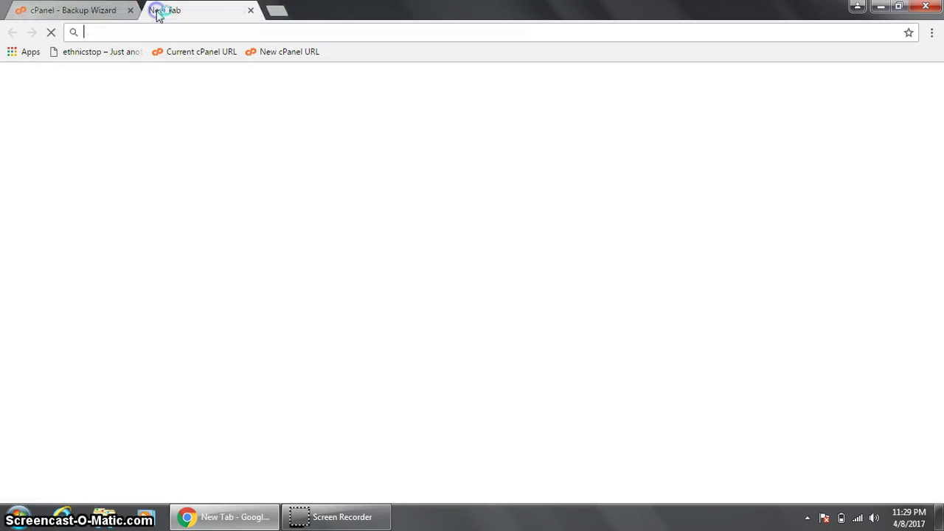
left_click(271, 53)
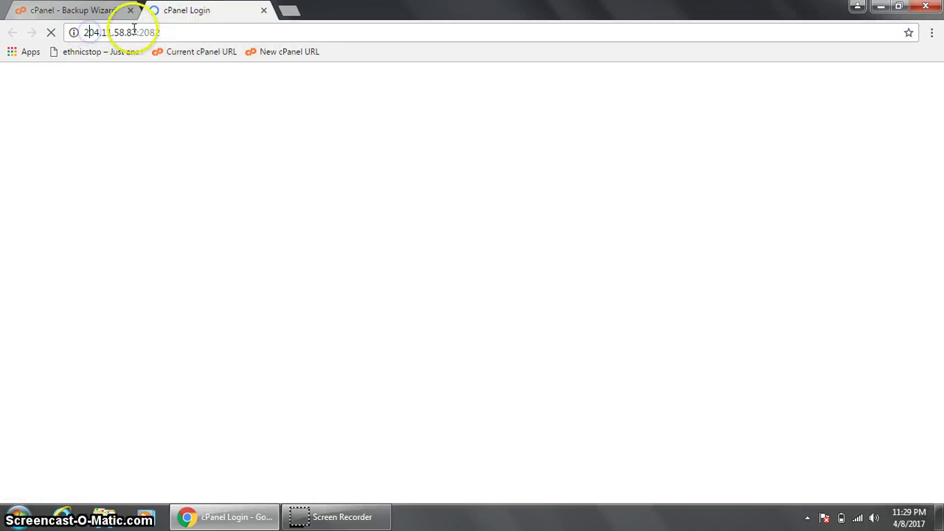
left_click_drag(137, 33, 69, 33)
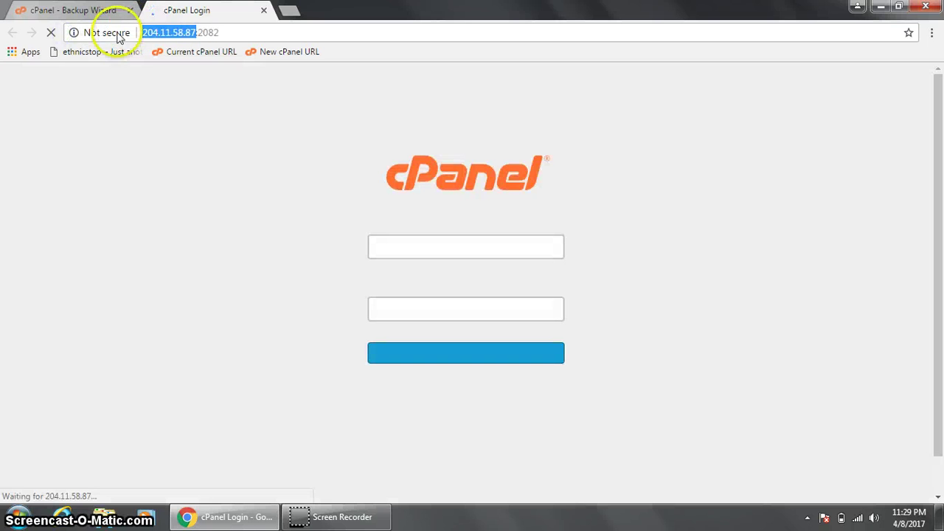
right_click(148, 32)
left_click(178, 81)
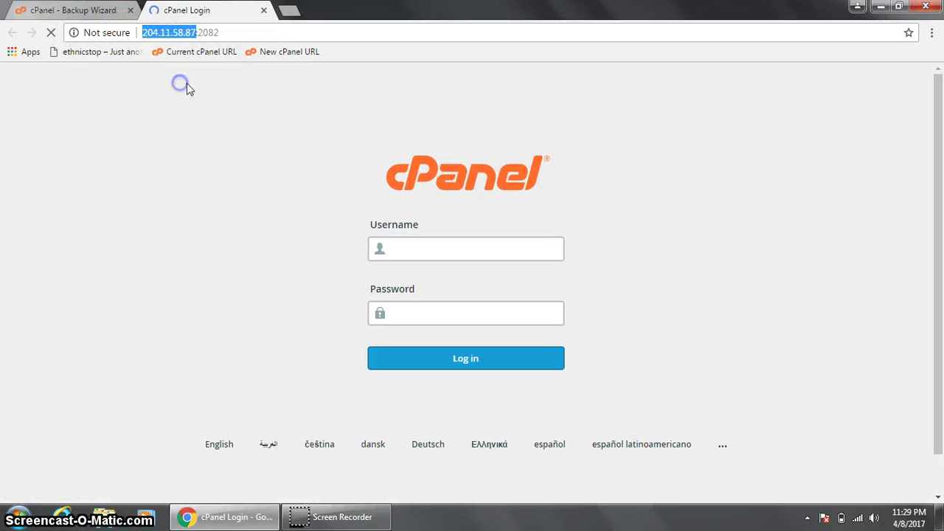
Step: Paste 204.11.58.87 as Remote Server and enter the remote account username and password
left_click(263, 10)
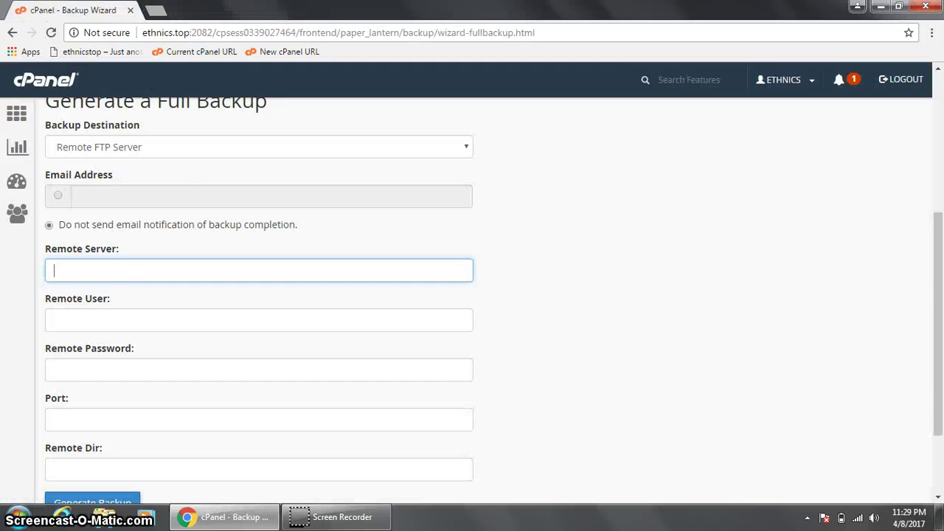
right_click(109, 268)
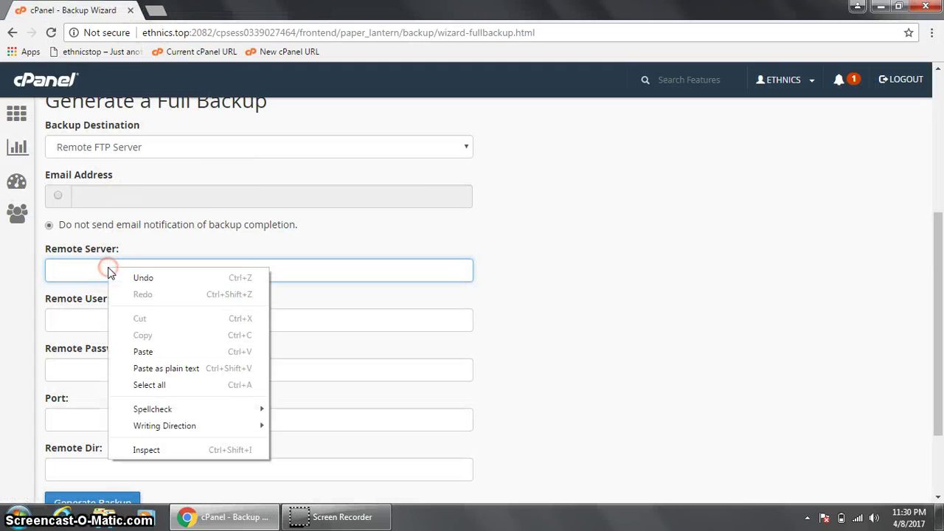
left_click(143, 353)
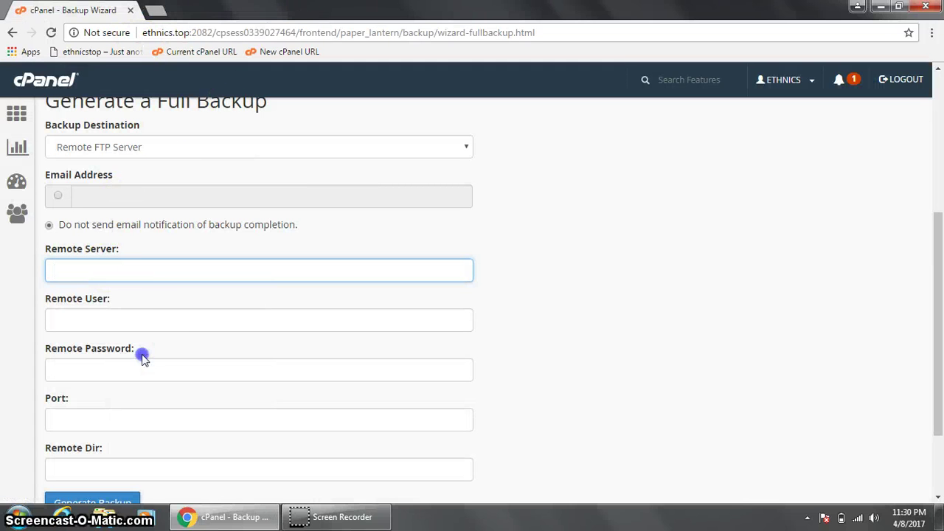
left_click(165, 317)
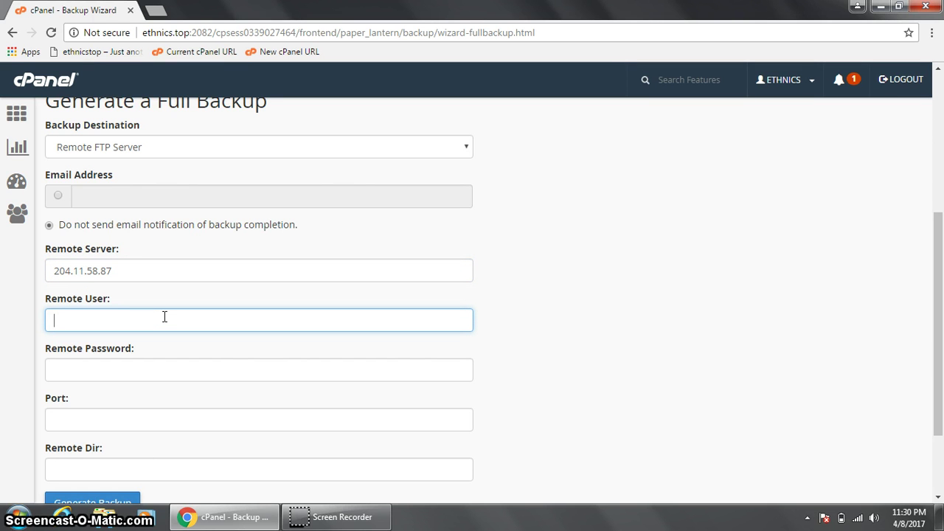
type("ethnics")
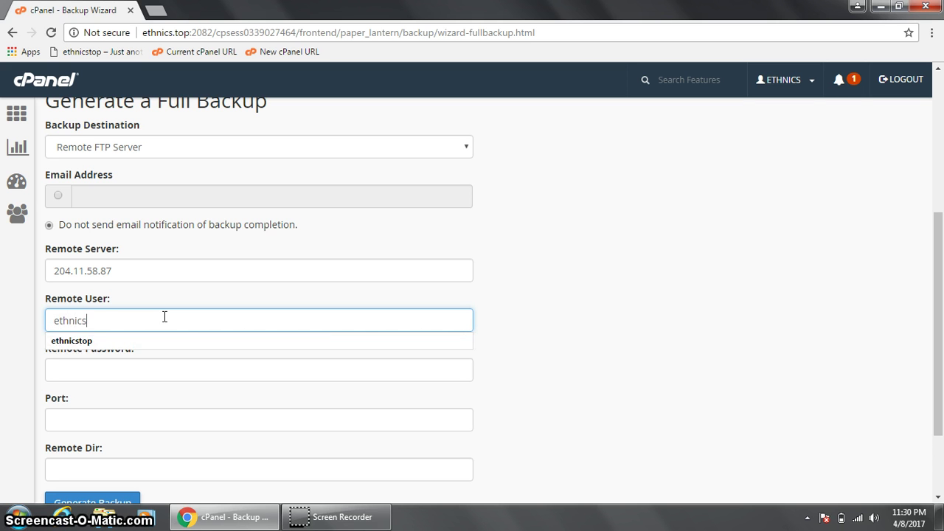
key("Tab")
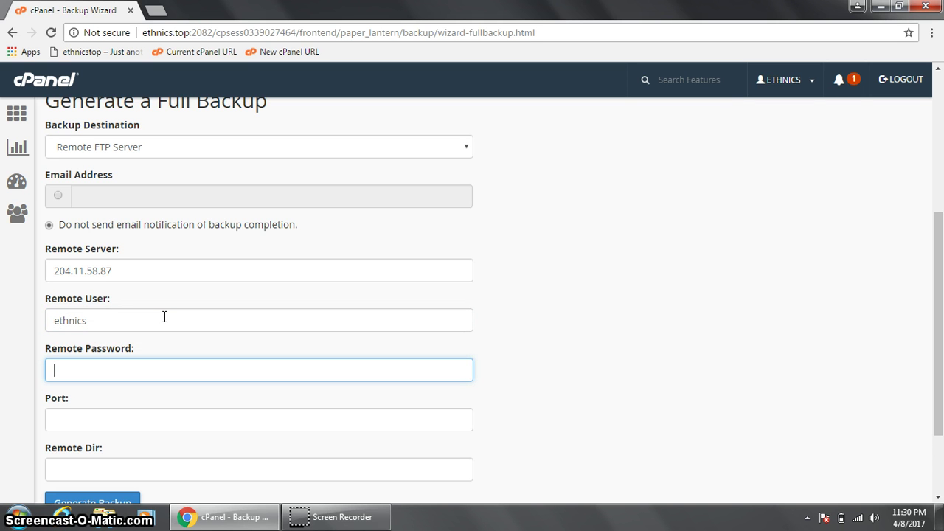
type("•••••••")
double_click(66, 270)
left_click_drag(93, 325, 24, 317)
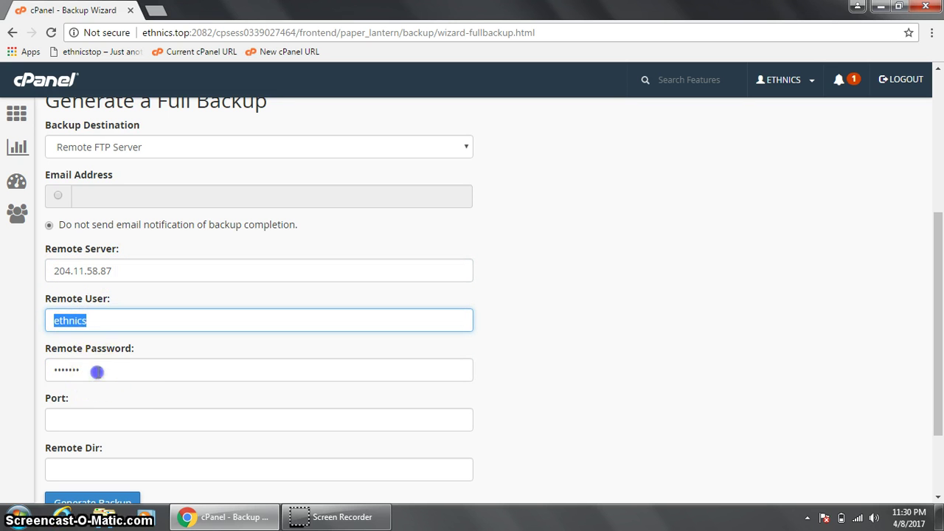
left_click(95, 371)
left_click_drag(94, 371, 36, 379)
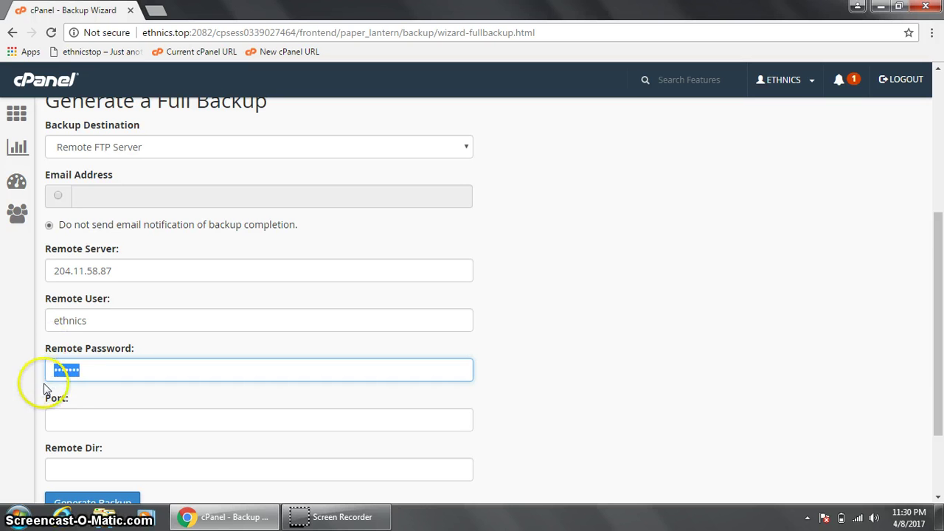
Step: Set the backup's Port to 21 and Remote Dir to /public_html
scroll(47, 401, "down", 1)
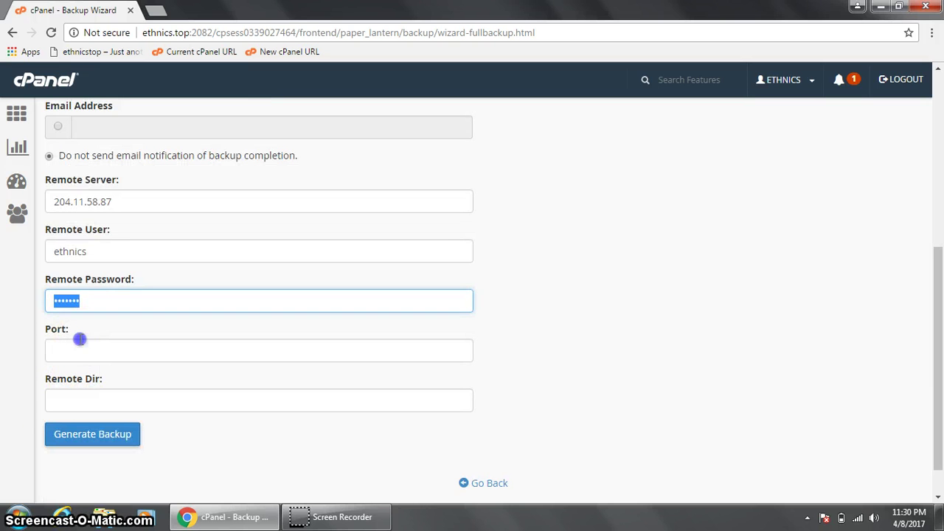
left_click(79, 341)
type("21")
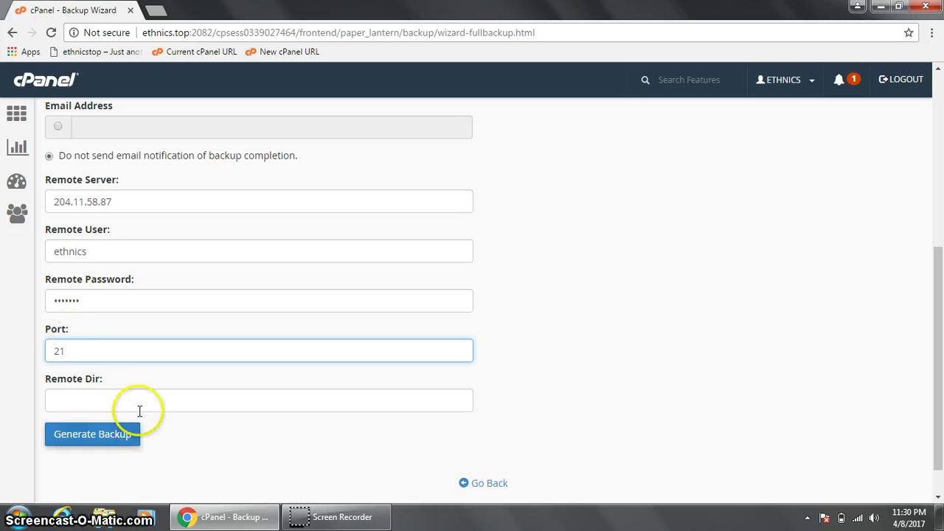
left_click(136, 401)
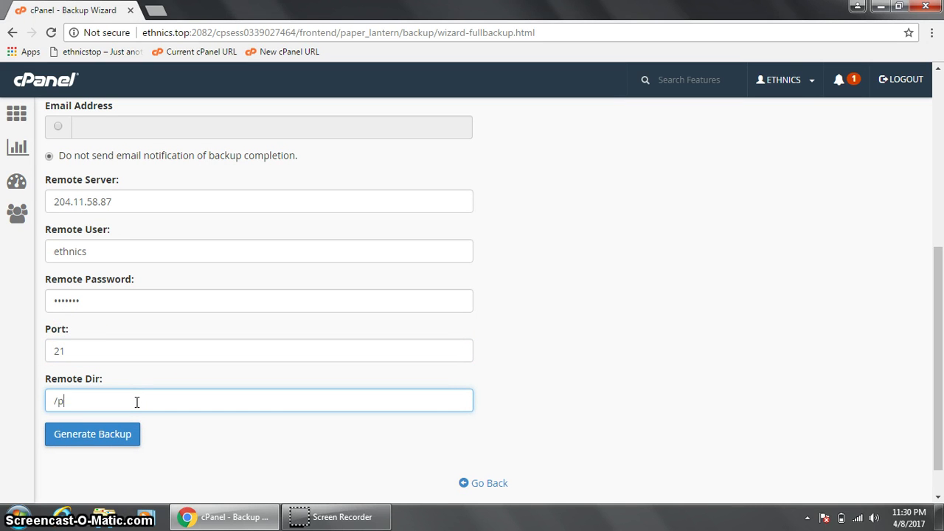
type("/public_html")
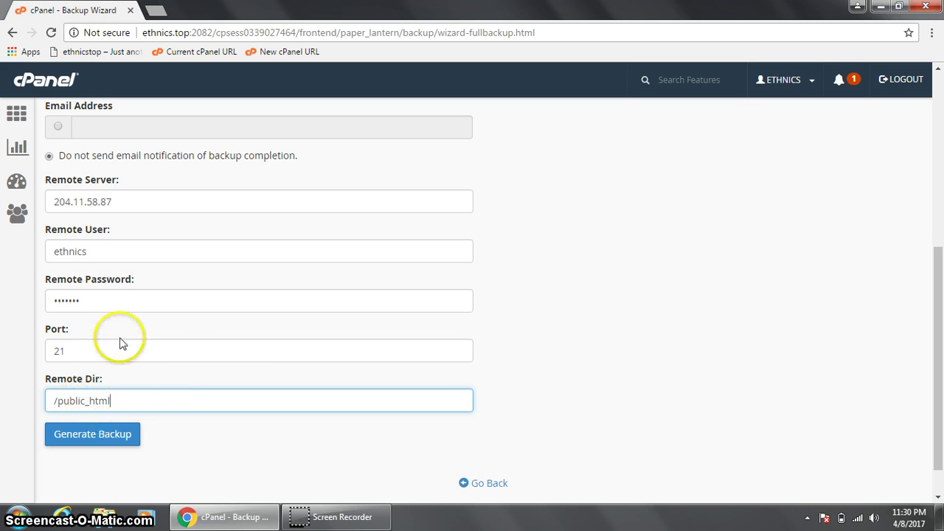
Step: Generate the full backup, confirm the Full Backup in Progress notice, and dismiss the save-password offer
left_click(95, 435)
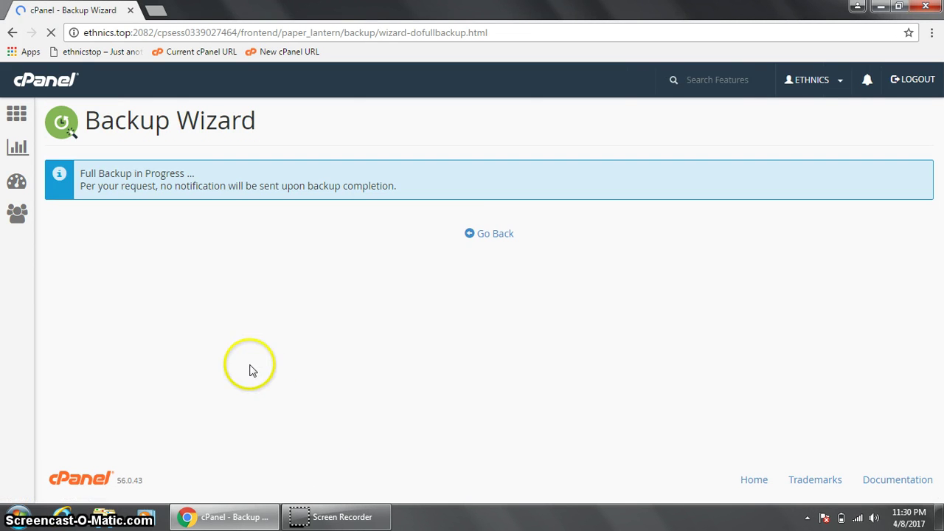
left_click_drag(80, 174, 201, 177)
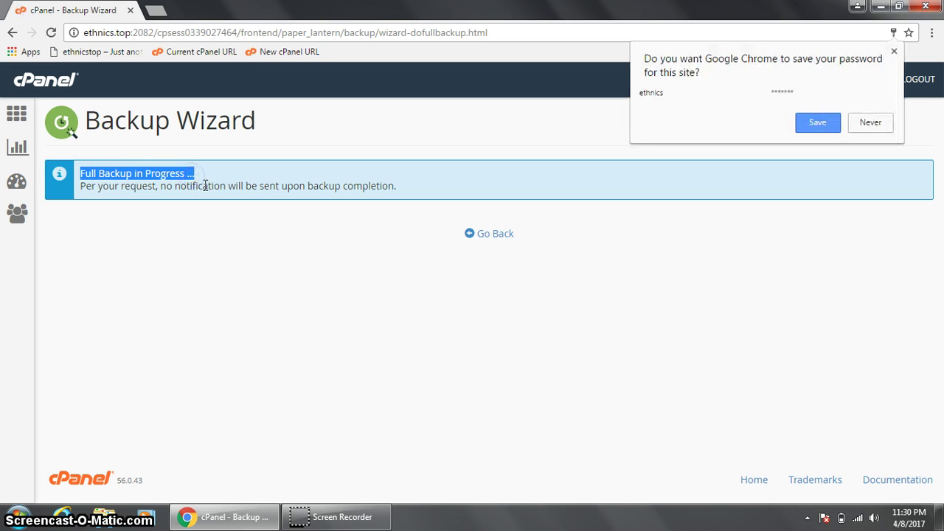
left_click(894, 54)
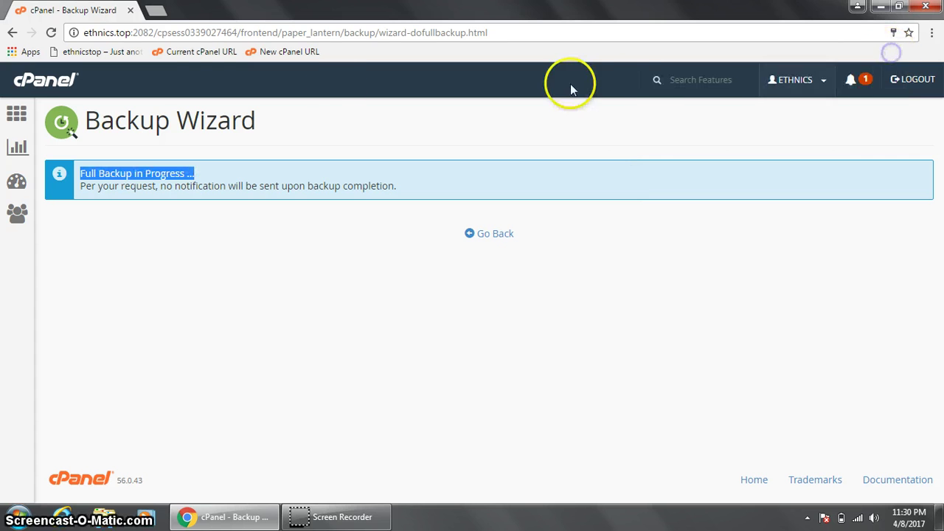
Step: Log in to the new server's cPanel at 204.11.58.87:2082 with the account username and password
left_click(167, 9)
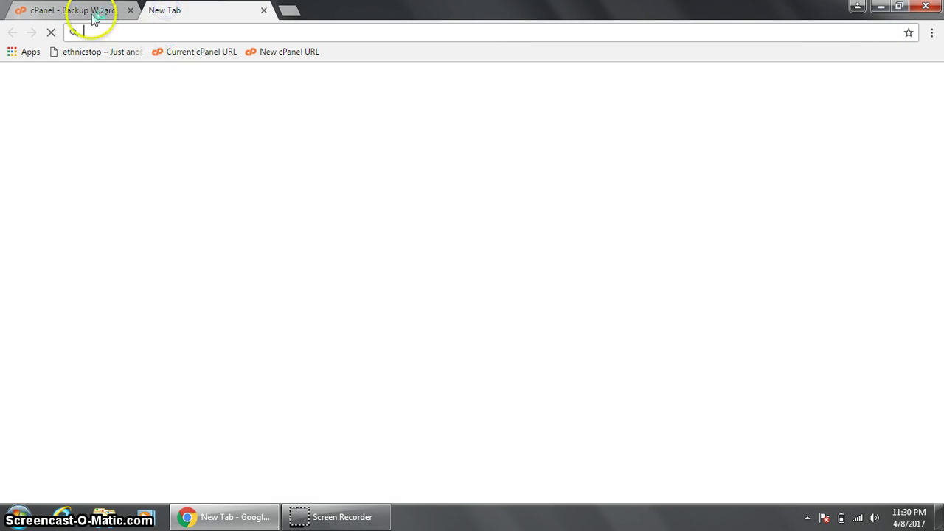
left_click(93, 11)
left_click(168, 10)
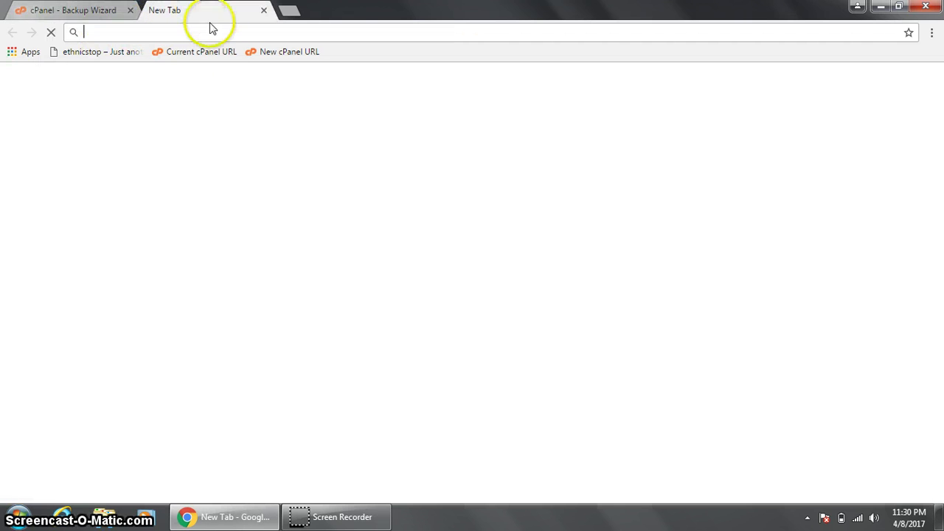
left_click(258, 53)
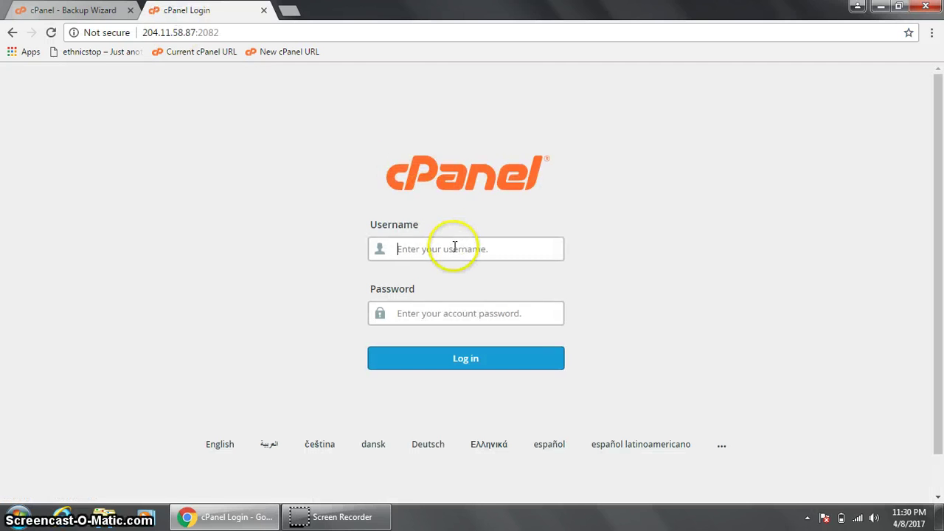
left_click(454, 249)
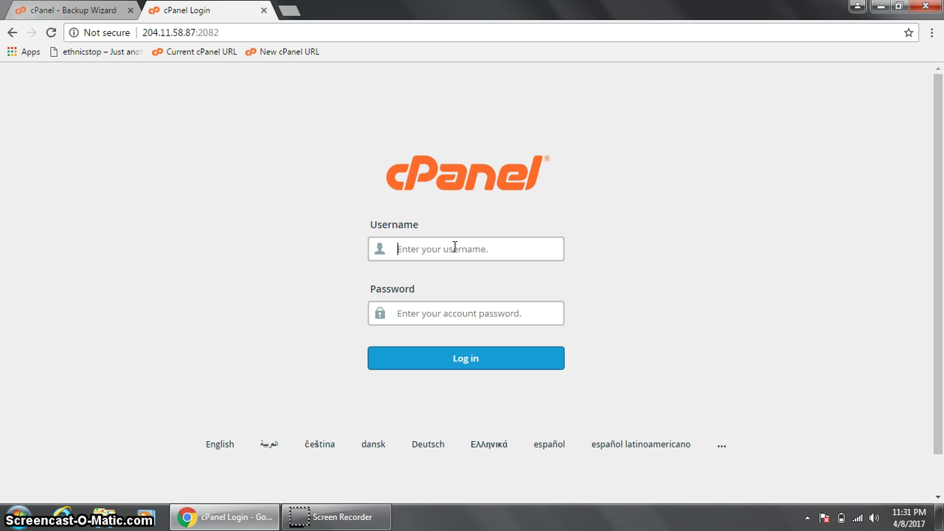
type("ethnics")
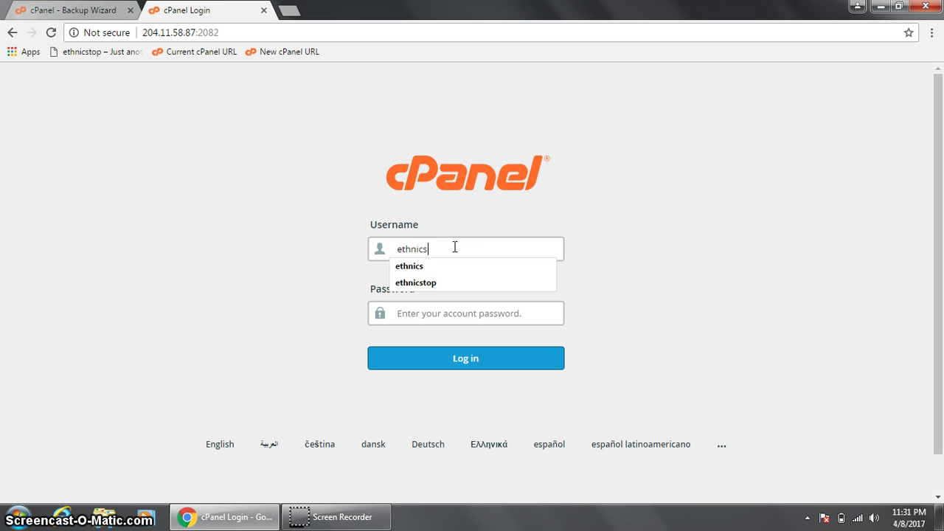
key("Tab")
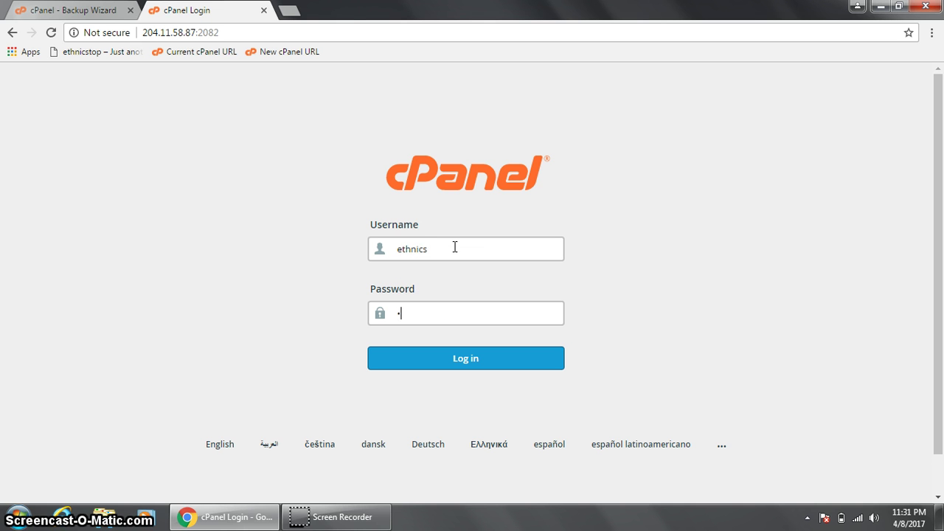
left_click(491, 359)
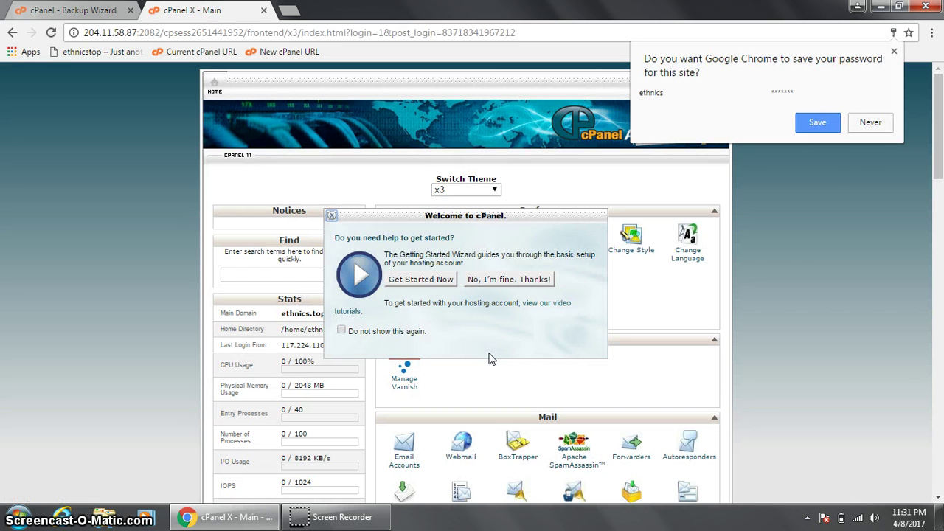
Step: Dismiss the save-password and Welcome prompts, then scroll the new dashboard to the Files section
left_click(895, 51)
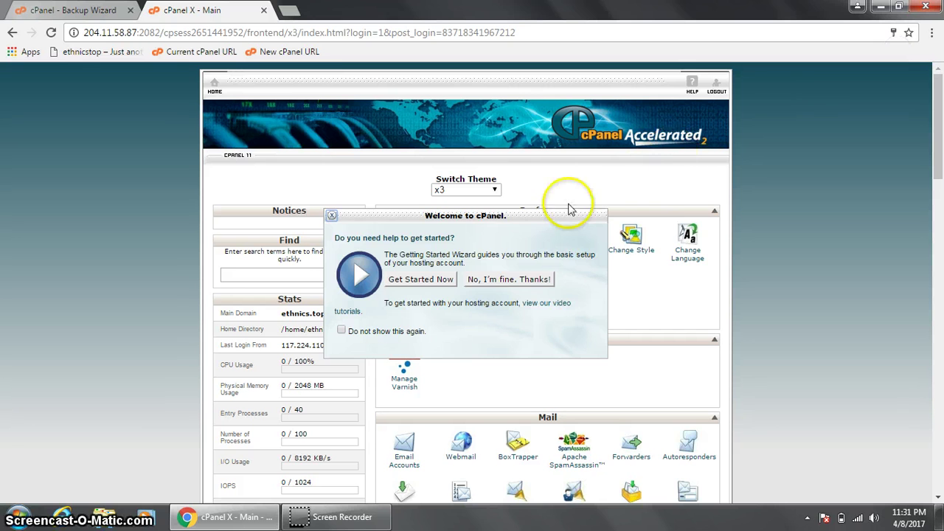
left_click(525, 277)
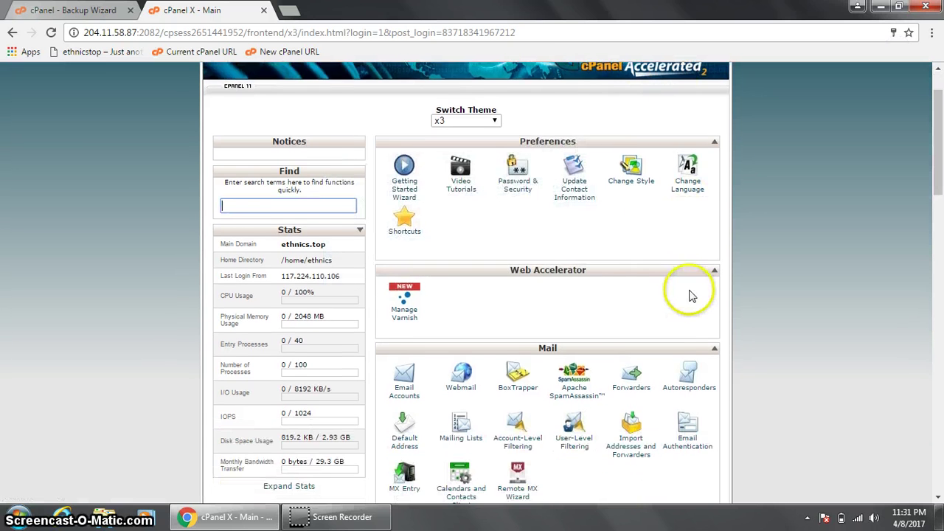
scroll(693, 295, "down", 3)
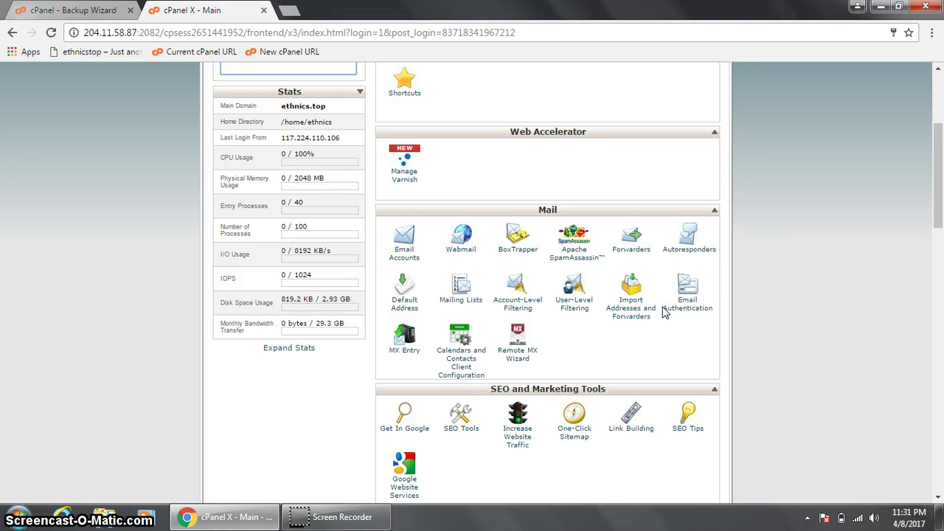
scroll(663, 313, "down", 4)
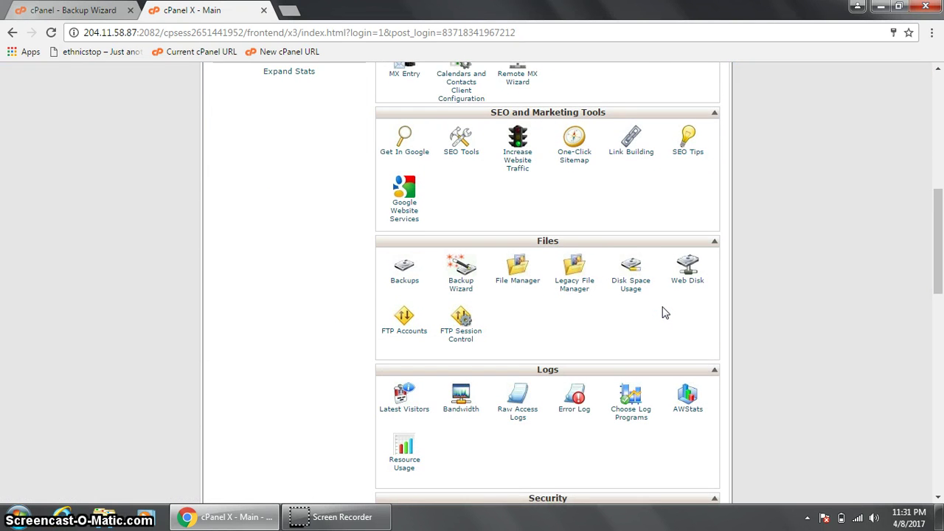
scroll(664, 313, "up", 3)
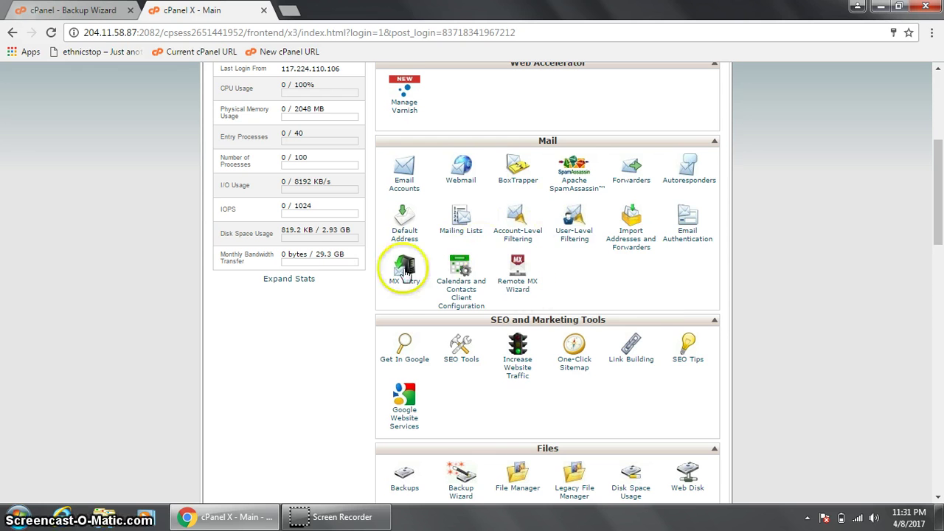
scroll(548, 287, "up", 3)
scroll(548, 288, "down", 4)
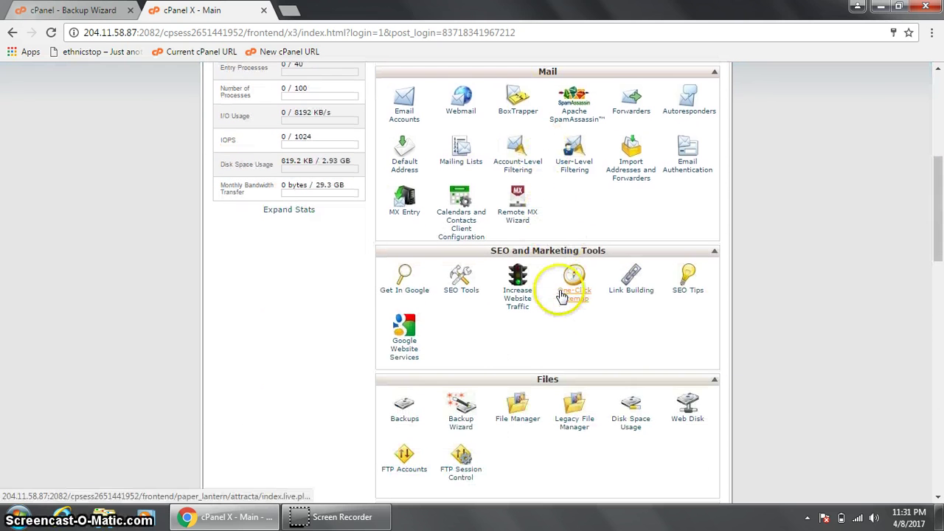
Step: Open File Manager in the Home Directory with Show Hidden Files enabled
left_click(525, 421)
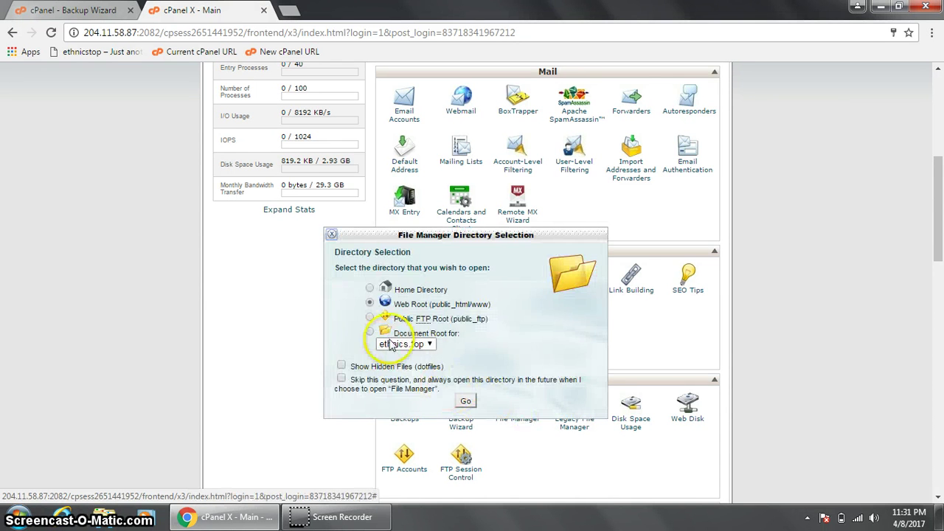
left_click(418, 291)
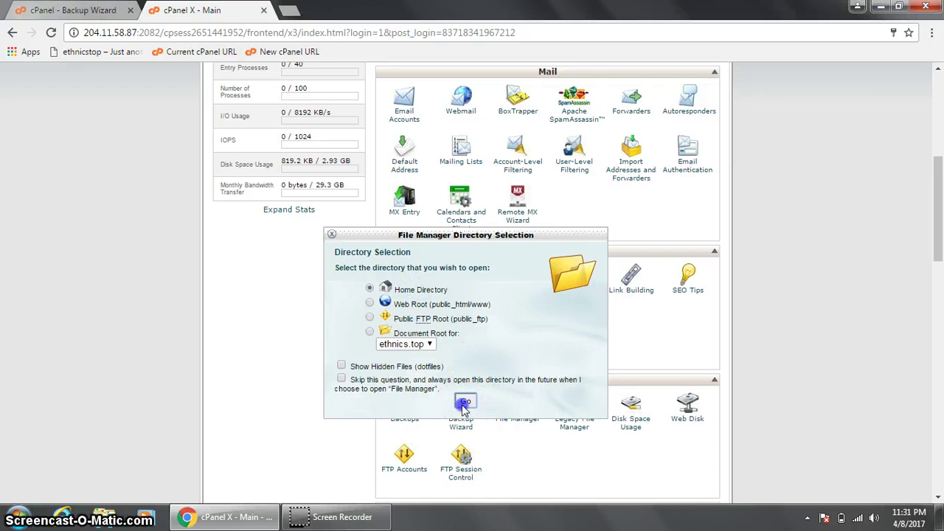
left_click(386, 369)
left_click(466, 401)
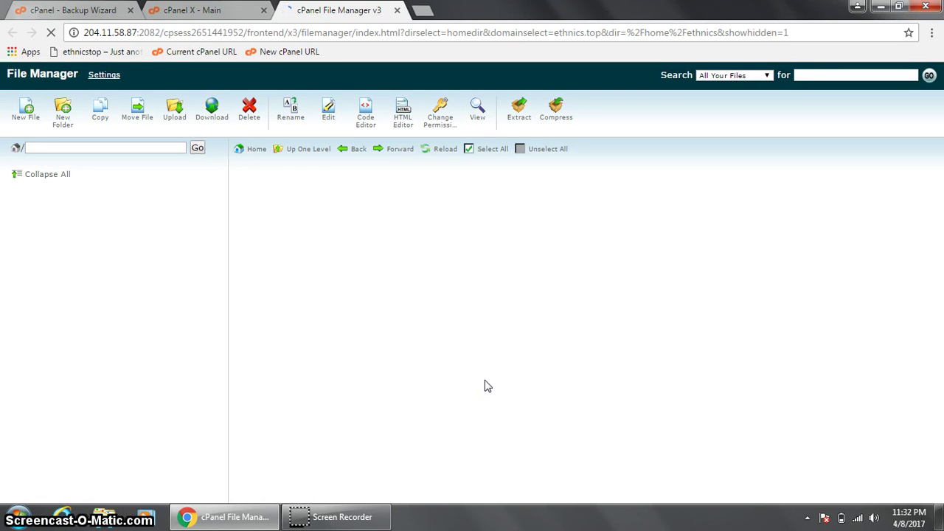
left_click(512, 264)
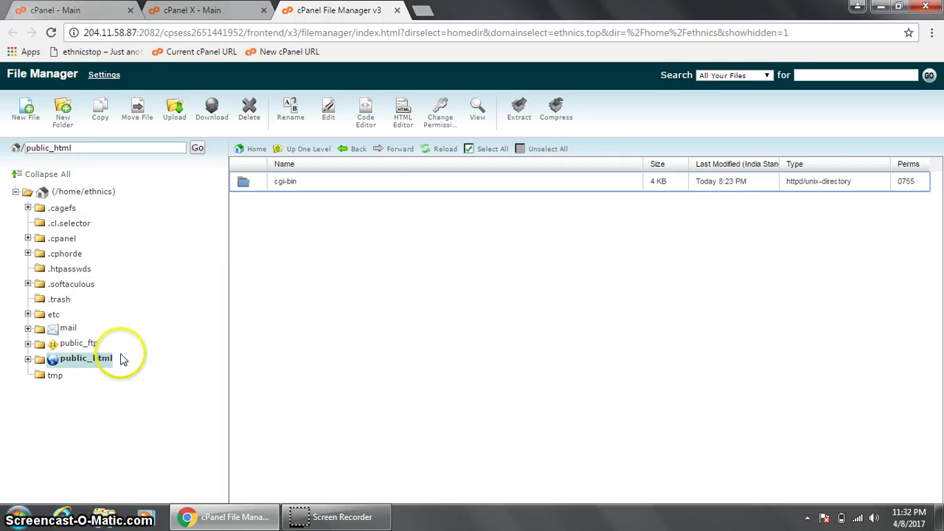
Step: Open public_html and refresh until backup-4.8.2017_18-00-44_ethnics.tar.gz reaches 502.7 MB
left_click(98, 360)
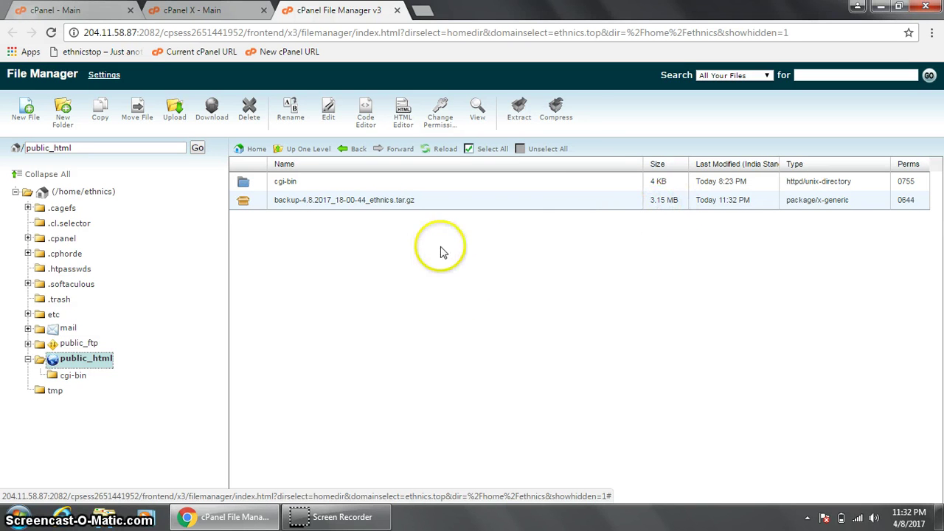
left_click(438, 156)
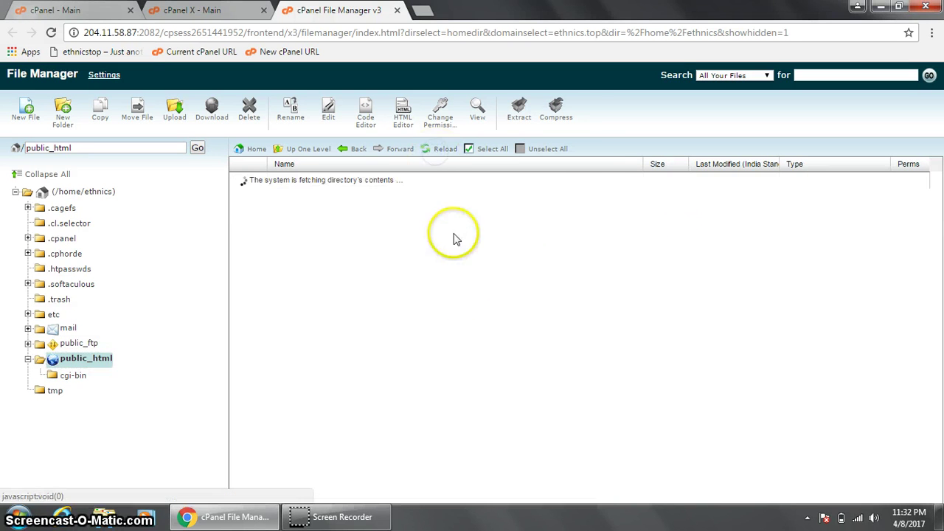
left_click(441, 152)
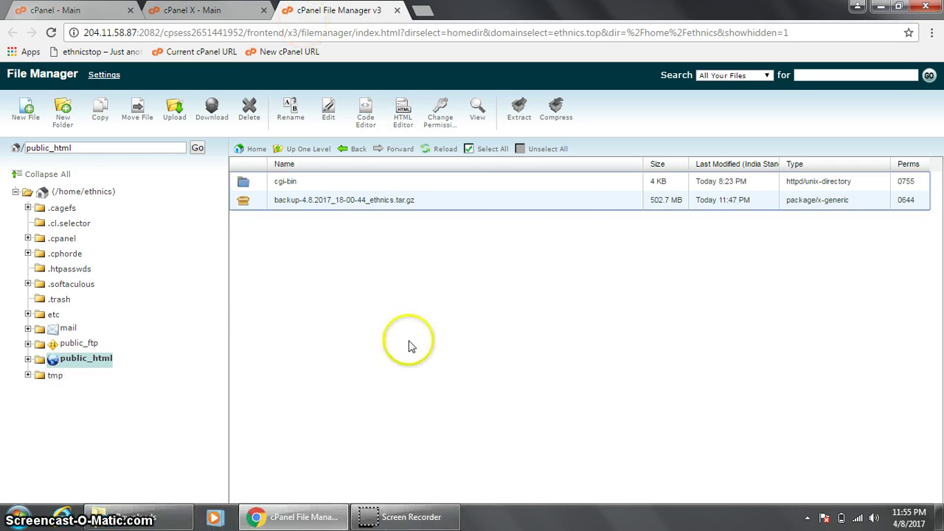
left_click(442, 148)
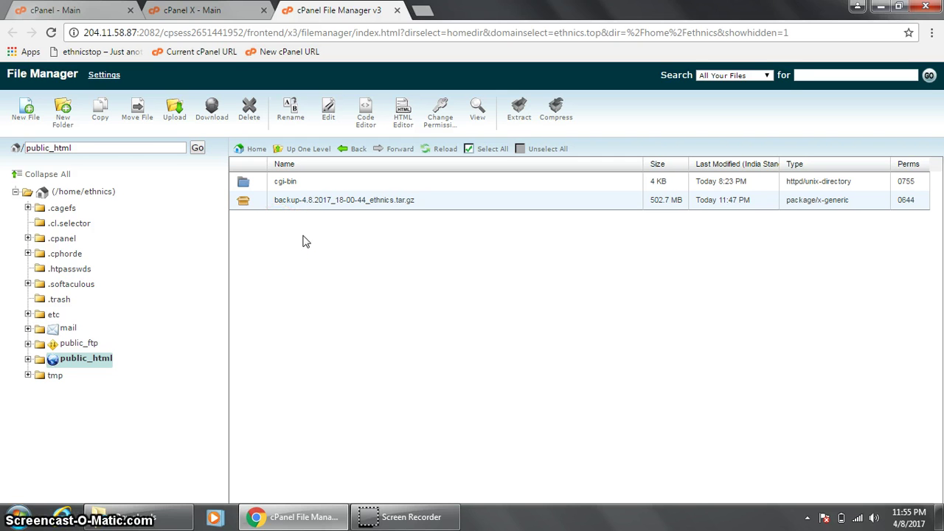
Step: Delete the cgi-bin folder from public_html
left_click(247, 184)
left_click(251, 111)
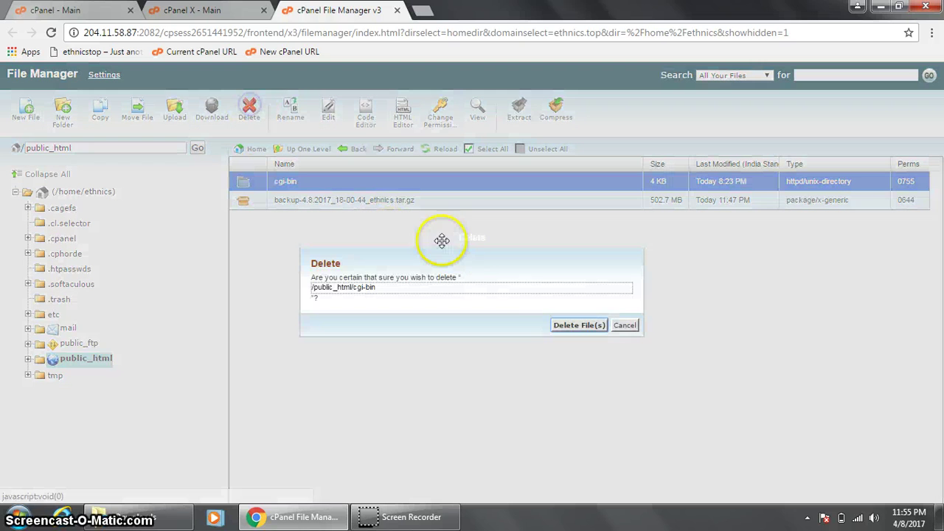
left_click(554, 328)
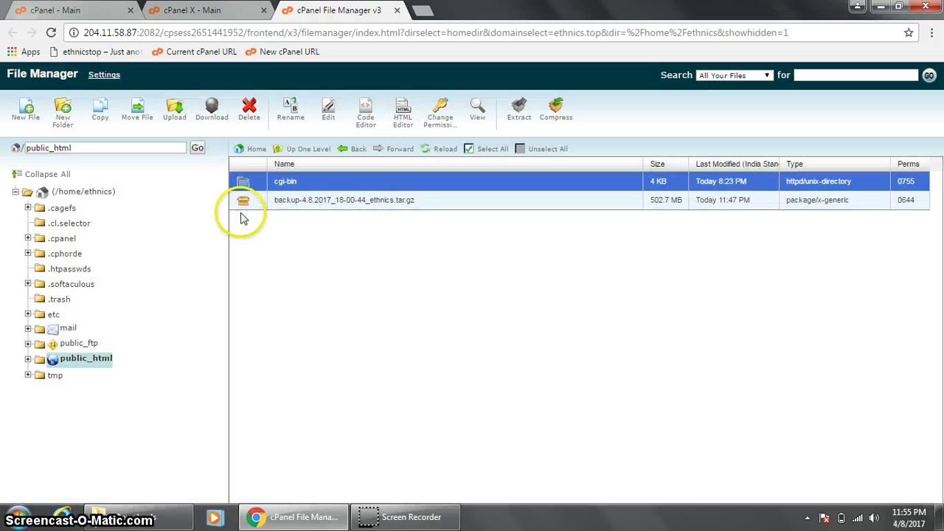
Step: Extract the backup tar.gz archive into the backup-4.8.2017_18-00-44_ethnics folder in public_html
right_click(246, 187)
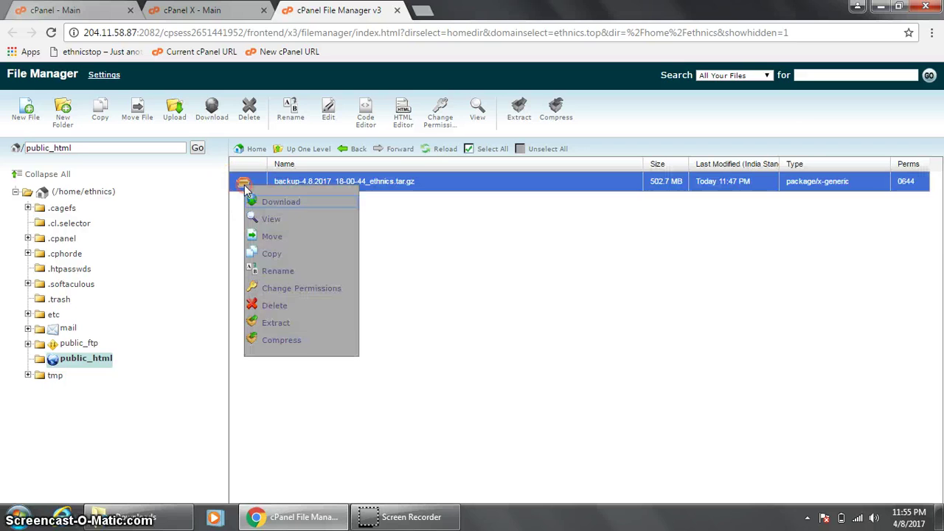
left_click(287, 322)
left_click(577, 330)
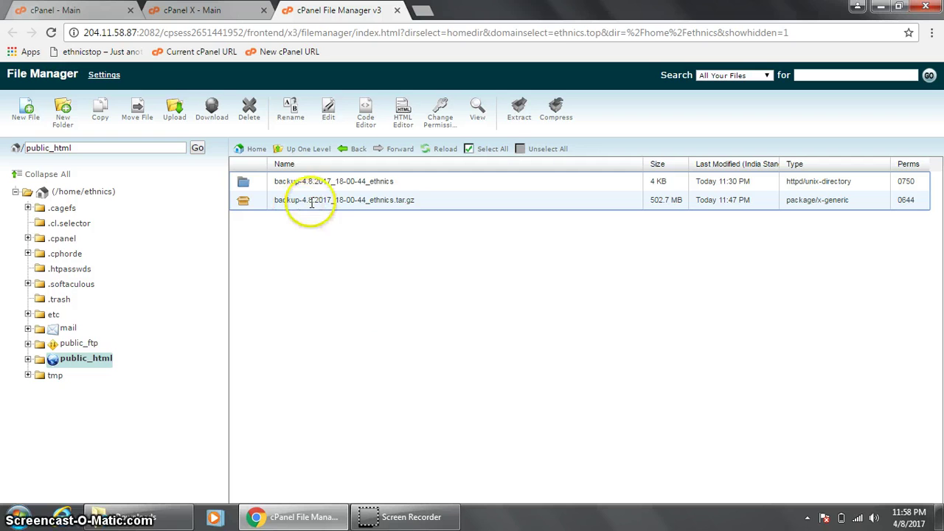
Step: Move the 502.7 MB backup tar.gz from public_html into /home/ethnics
left_click(248, 202)
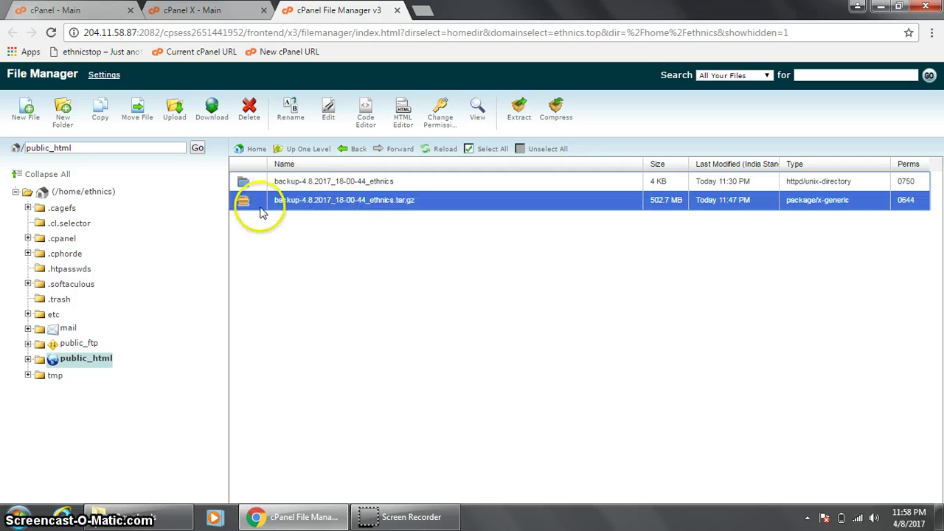
left_click_drag(245, 207, 89, 191)
left_click(350, 199)
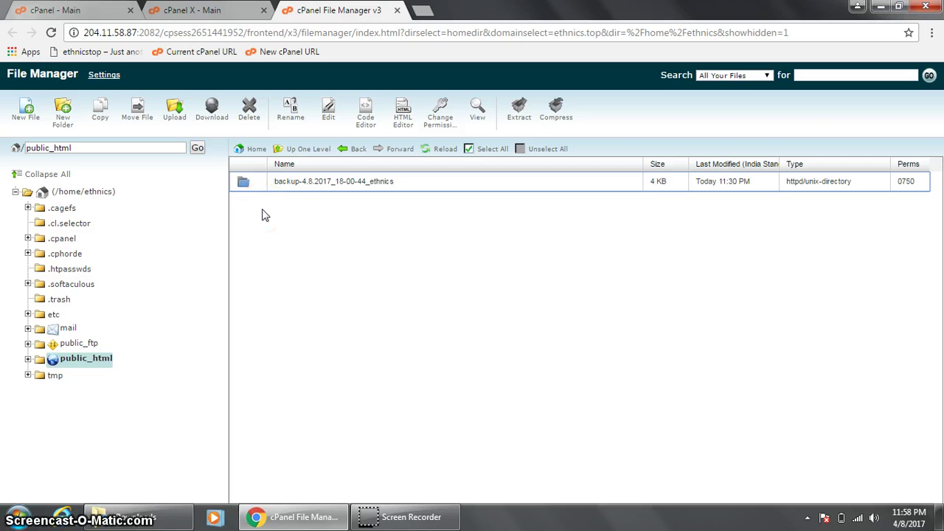
left_click(269, 210)
Step: Open the backup-4.8.2017_18-00-44_ethnics folder to view homedir, mysql, dnszones, logs and userdata
right_click(244, 182)
left_click(245, 183)
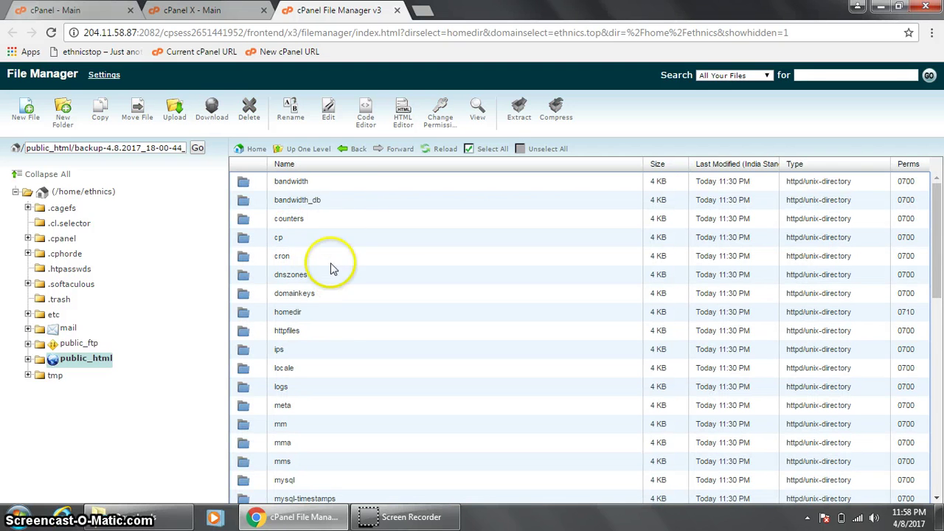
scroll(318, 258, "down", 6)
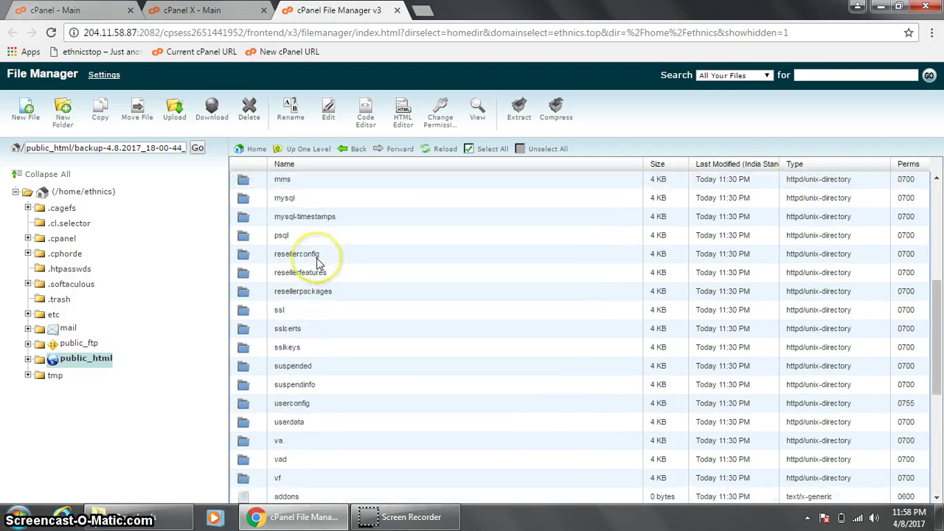
scroll(317, 263, "down", 4)
scroll(319, 263, "up", 6)
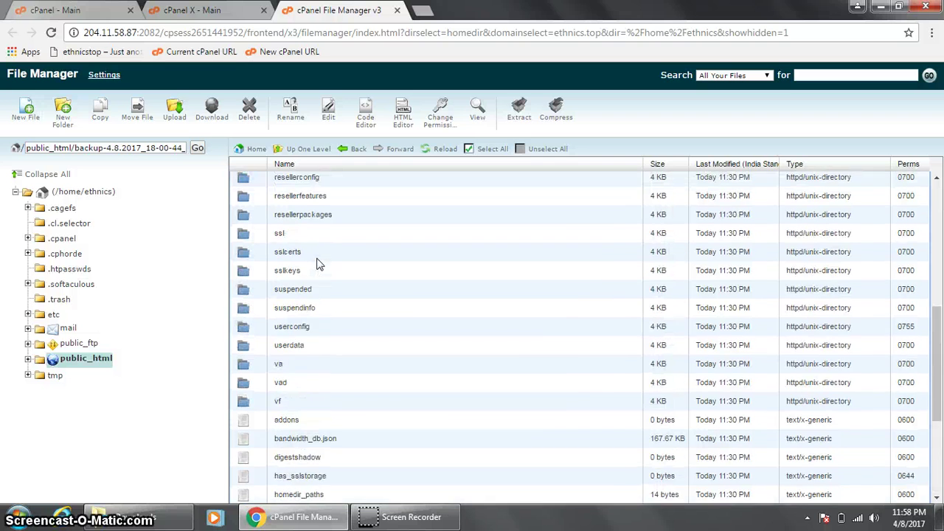
scroll(318, 263, "up", 4)
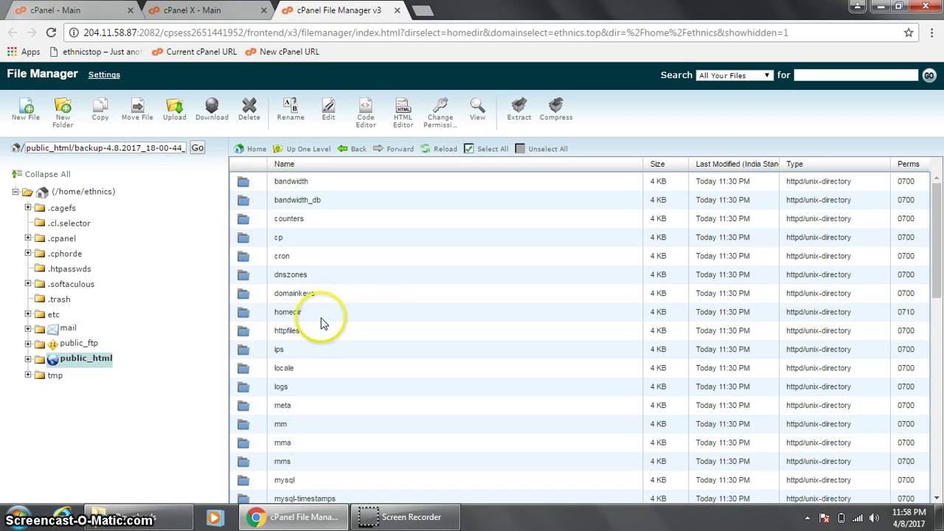
Step: Select all 29 items inside the backup's homedir folder and move them into /home/ethnics
double_click(258, 319)
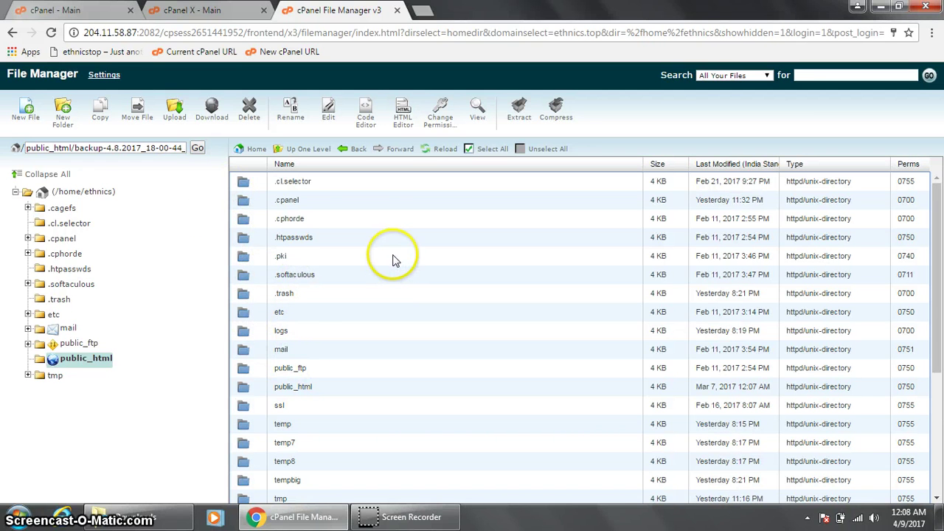
scroll(392, 258, "down", 3)
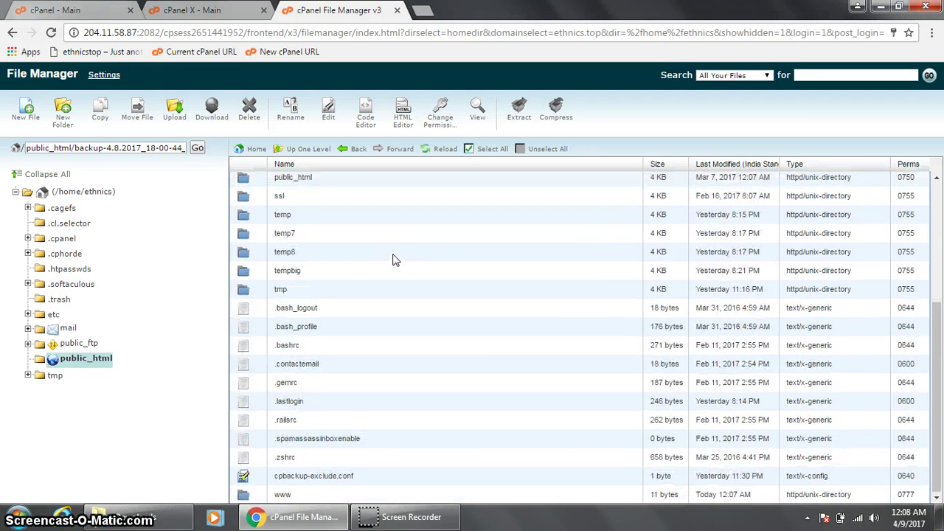
scroll(392, 257, "up", 3)
left_click(488, 149)
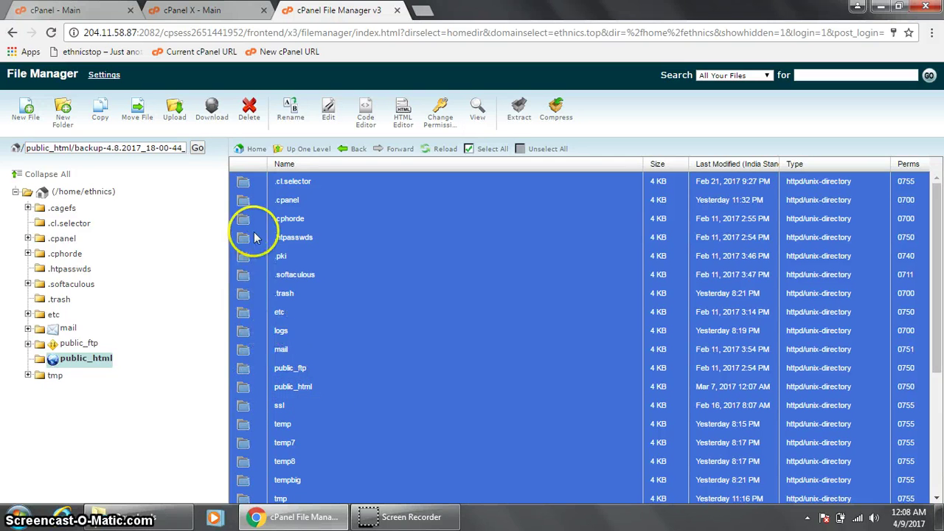
left_click_drag(238, 180, 93, 195)
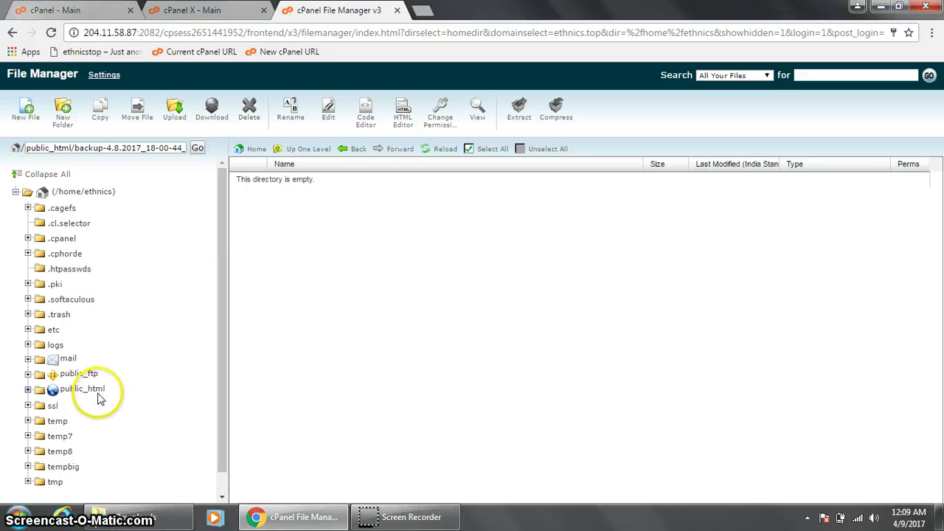
Step: Go to /home/ethnics and open backup-4.8.2017_18-00-44_ethnics to see mysql, ssl and userdata
left_click(88, 193)
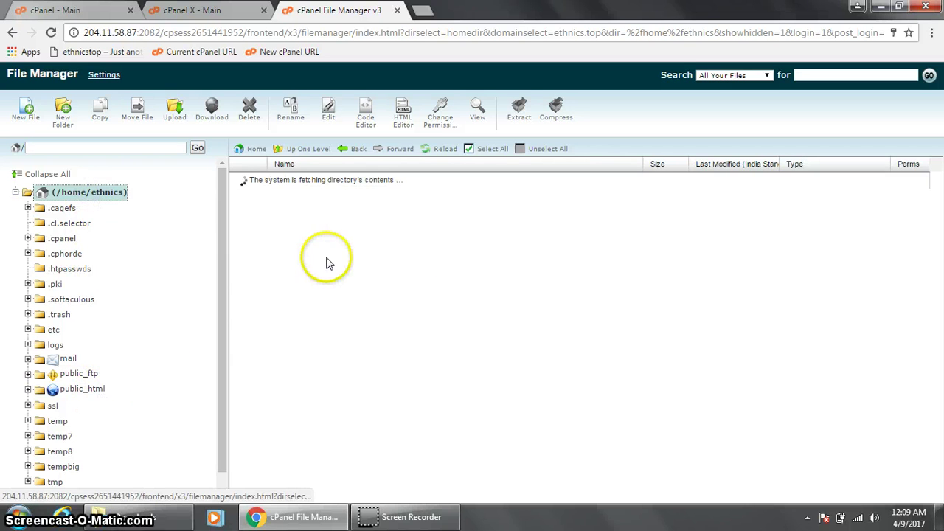
scroll(484, 313, "down", 3)
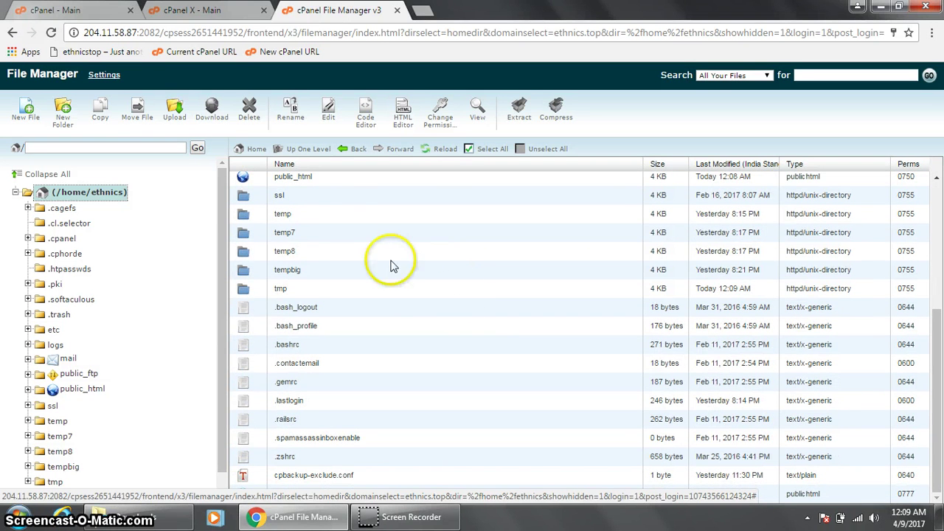
scroll(311, 282, "up", 3)
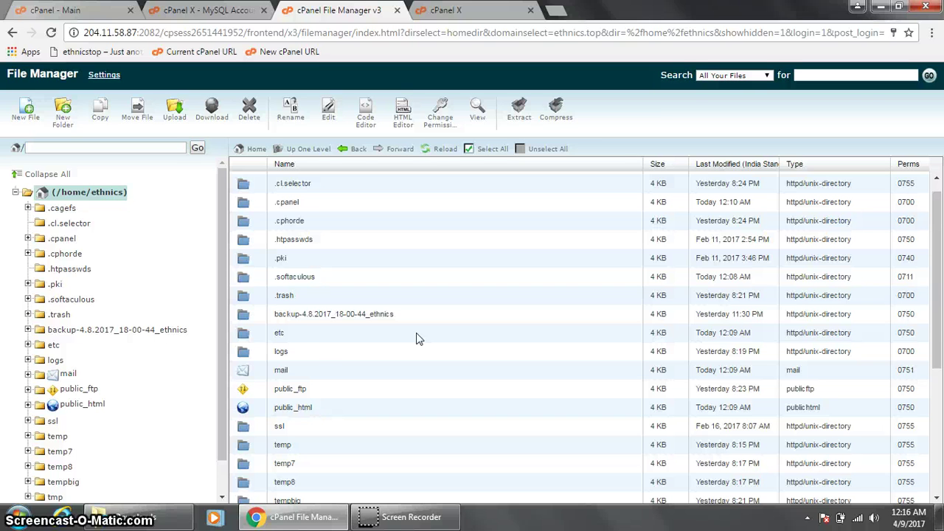
left_click(250, 317)
double_click(249, 318)
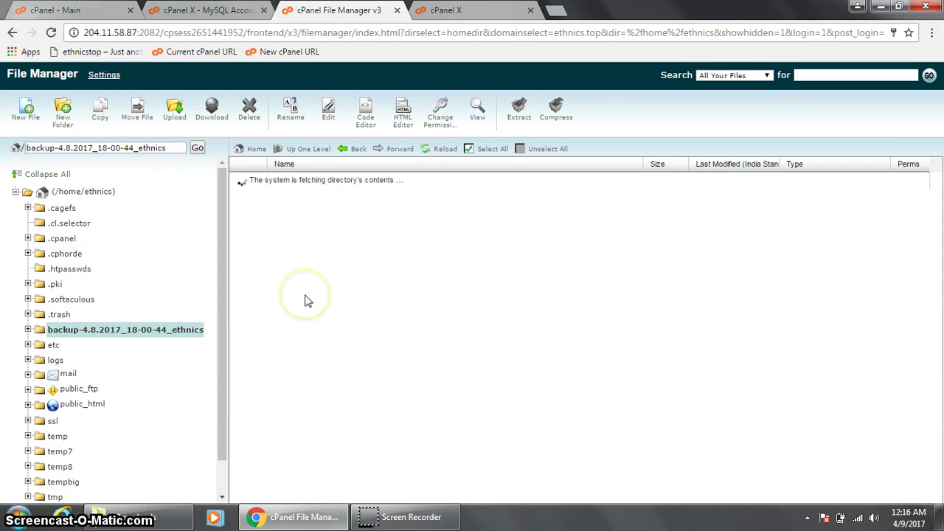
scroll(263, 316, "down", 4)
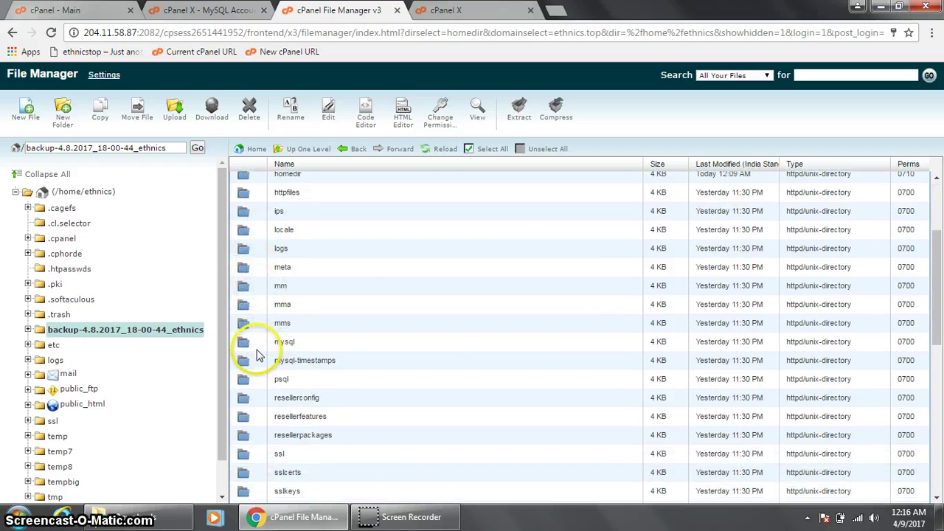
scroll(262, 299, "up", 4)
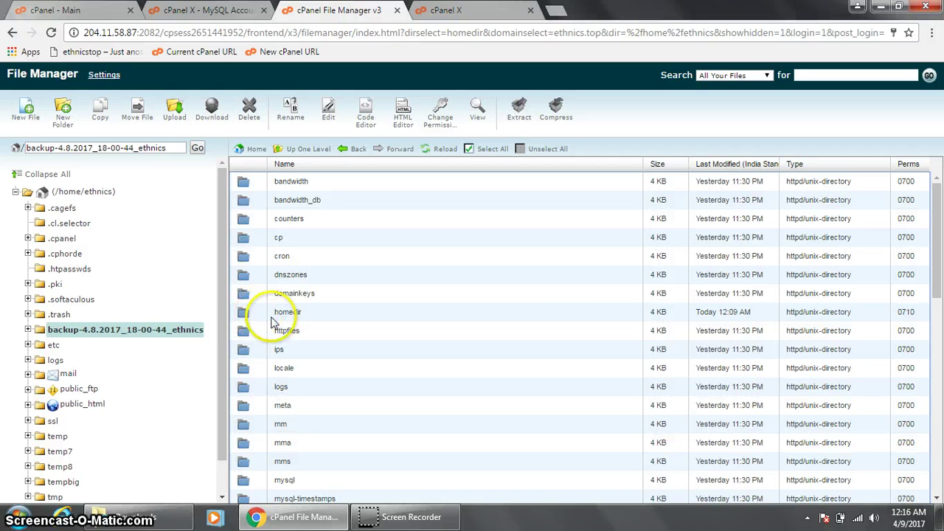
scroll(247, 310, "down", 4)
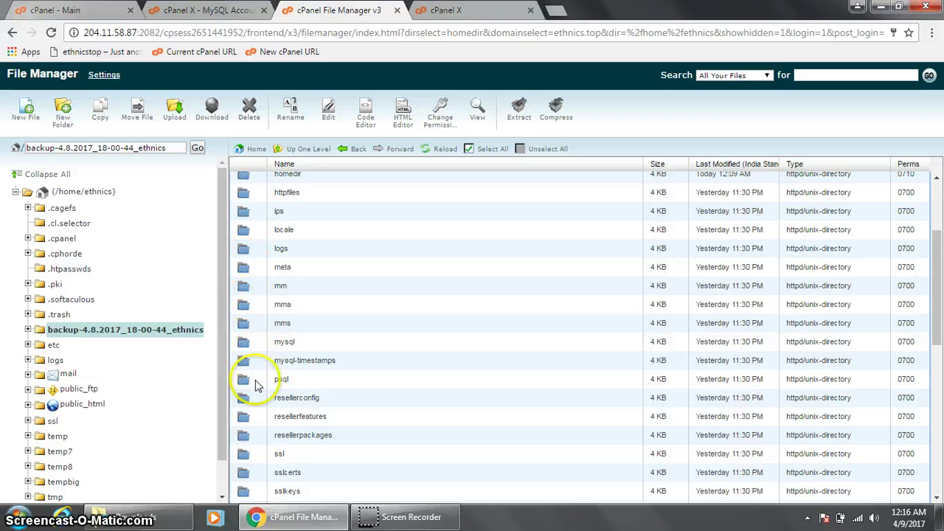
scroll(249, 387, "down", 2)
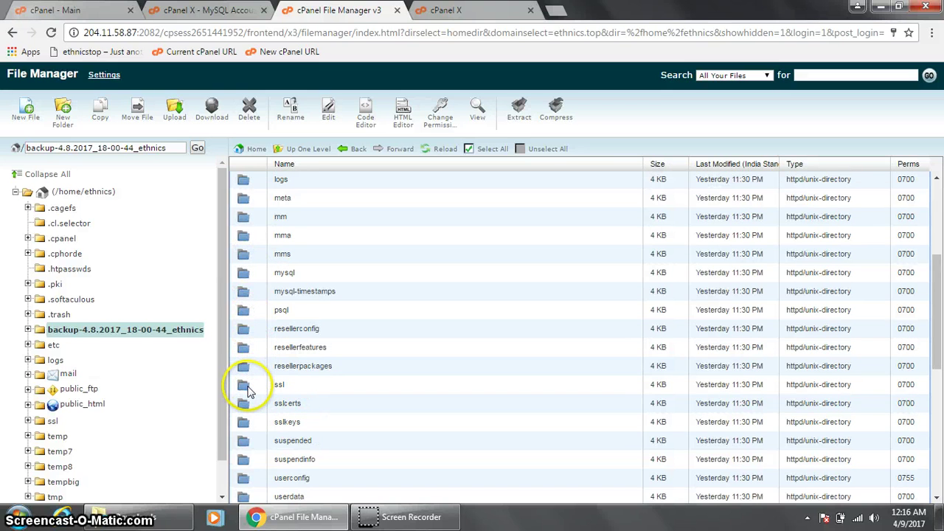
Step: Open the backup's mysql folder and select the 593.29 KB ethnics_wp313.sql dump
double_click(248, 273)
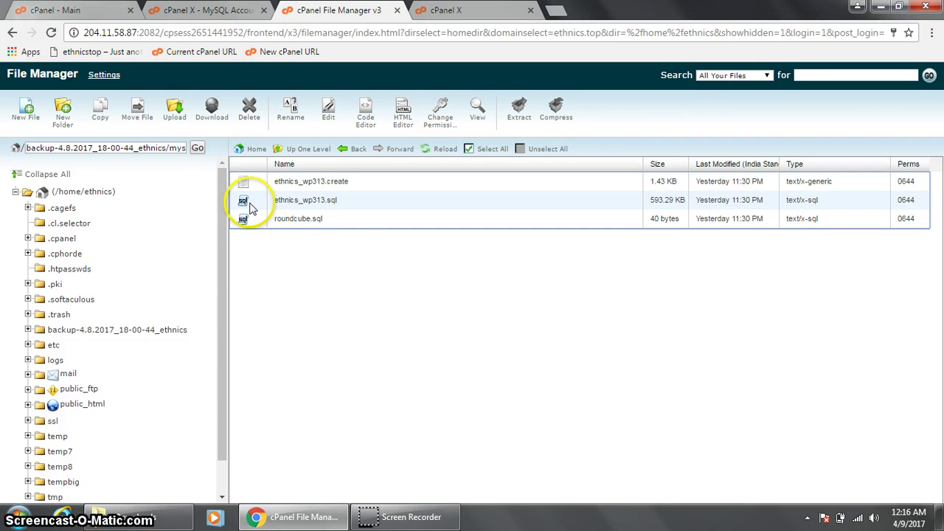
left_click(250, 209)
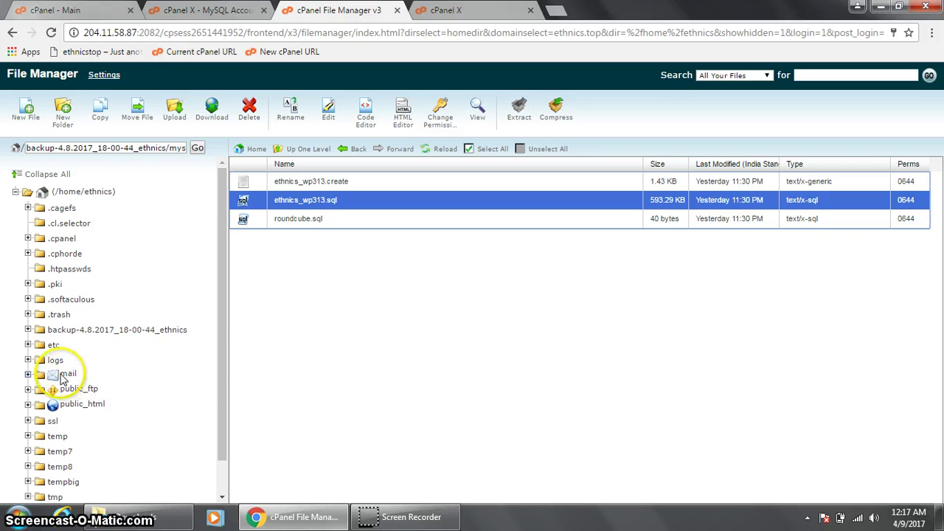
scroll(223, 353, "down", 1)
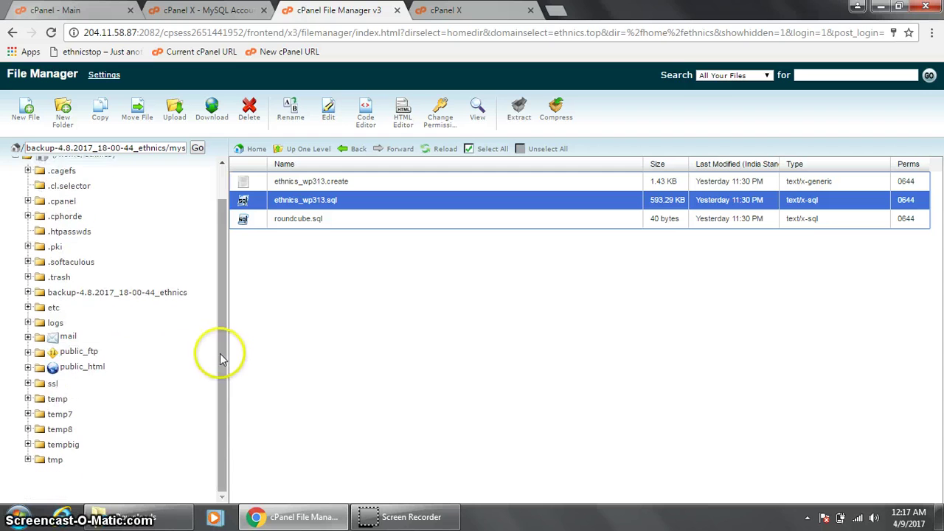
scroll(223, 360, "up", 1)
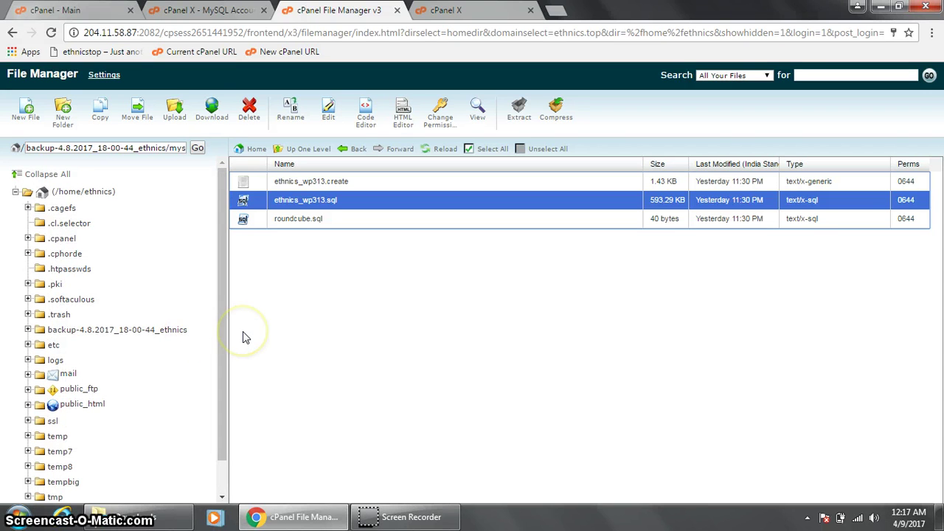